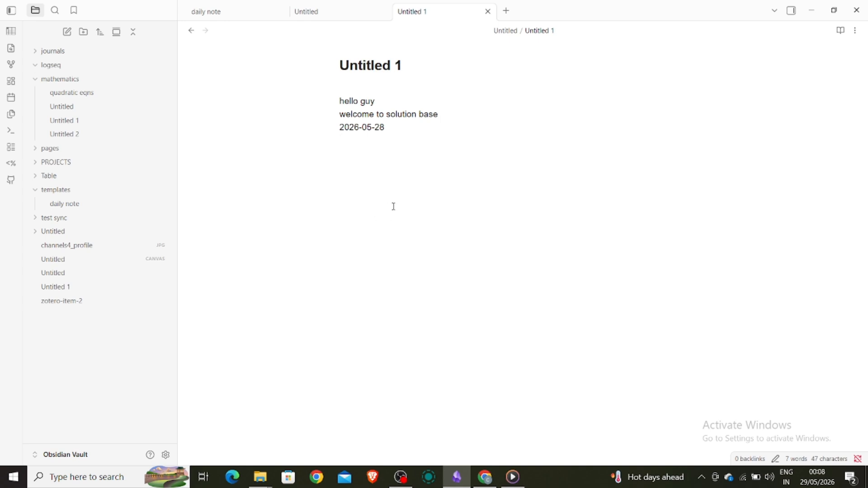
Create a new note inside the root-level folder named Untitled.
{"action": "left_click", "coordinate": [376, 162]}
{"action": "left_click", "coordinate": [63, 233]}
{"action": "right_click", "coordinate": [67, 236]}
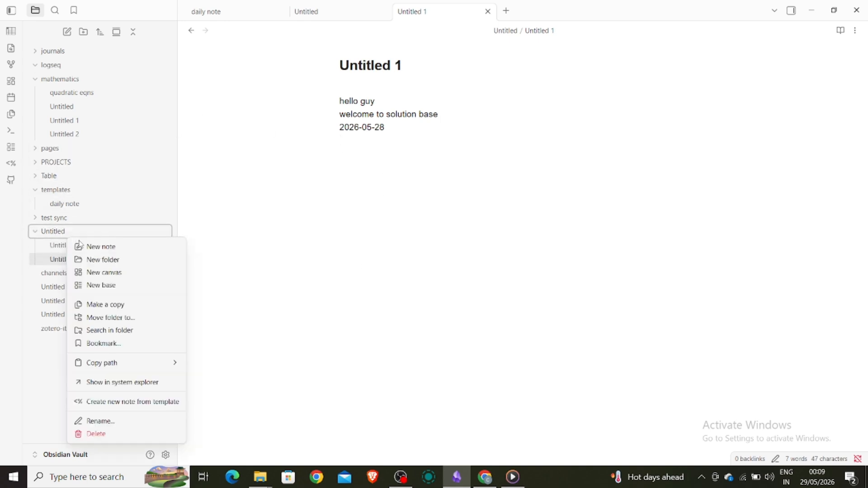
{"action": "left_click", "coordinate": [87, 246]}
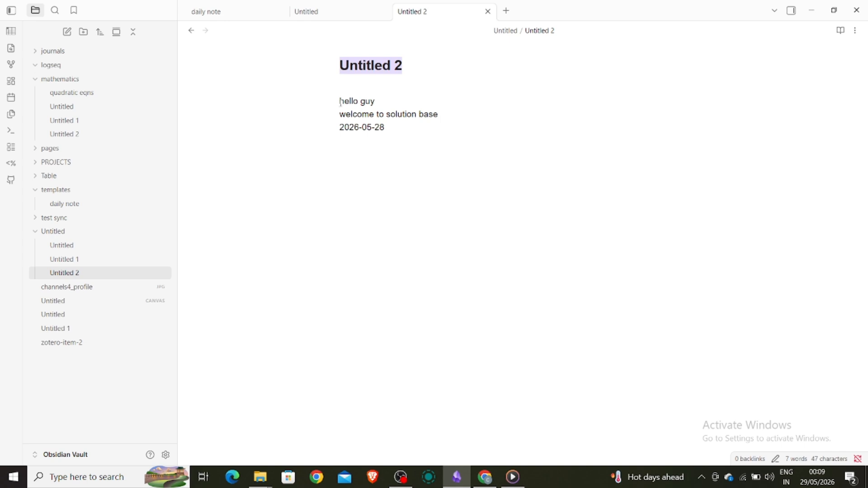
Add the tag #heading on the empty line above "hello guy", followed by several blank lines.
{"action": "left_click_drag", "start_coordinate": [340, 102], "coordinate": [407, 130]}
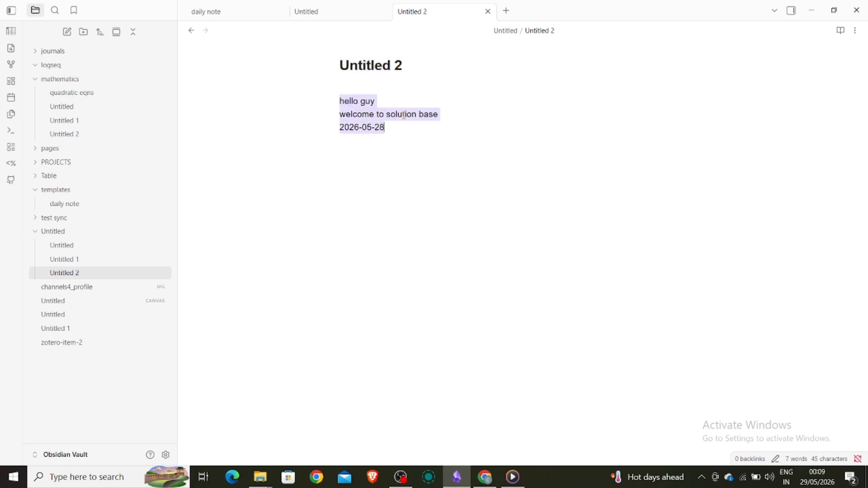
{"action": "left_click", "coordinate": [403, 116]}
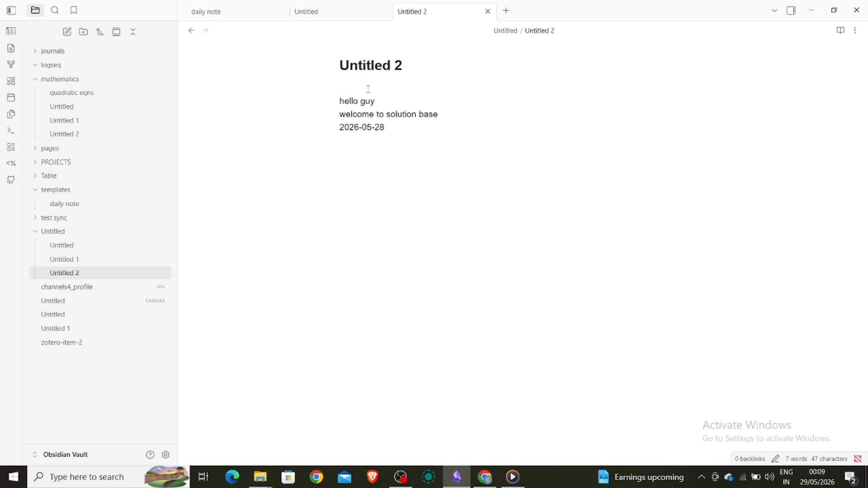
{"action": "type", "text": "#"}
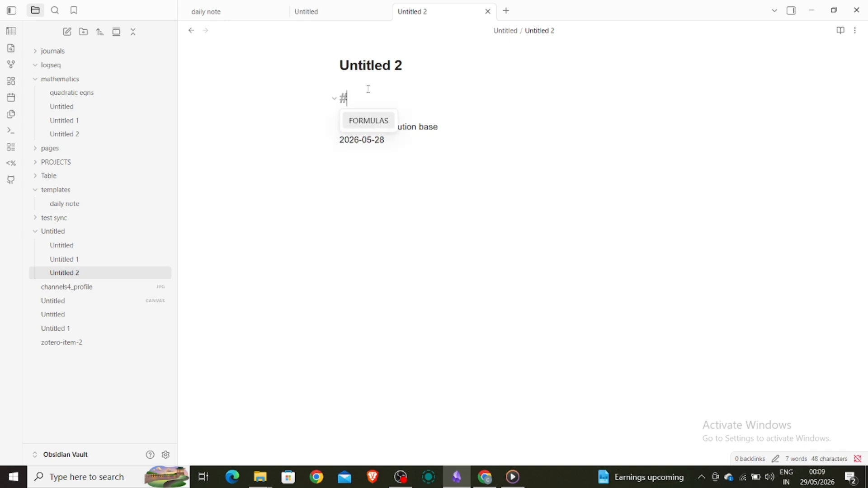
{"action": "type", "text": "he"}
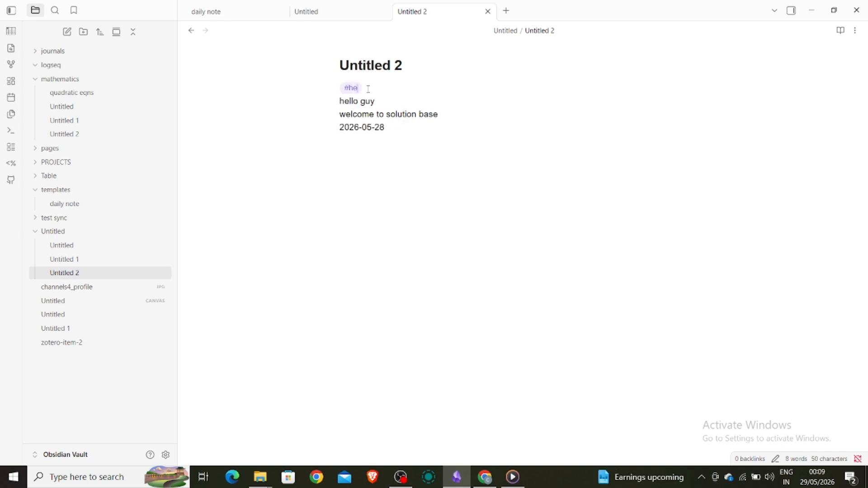
{"action": "type", "text": "ading #"}
{"action": "key", "text": "BackSpace"}
{"action": "key", "text": "Return"}
{"action": "key", "text": "Return"}
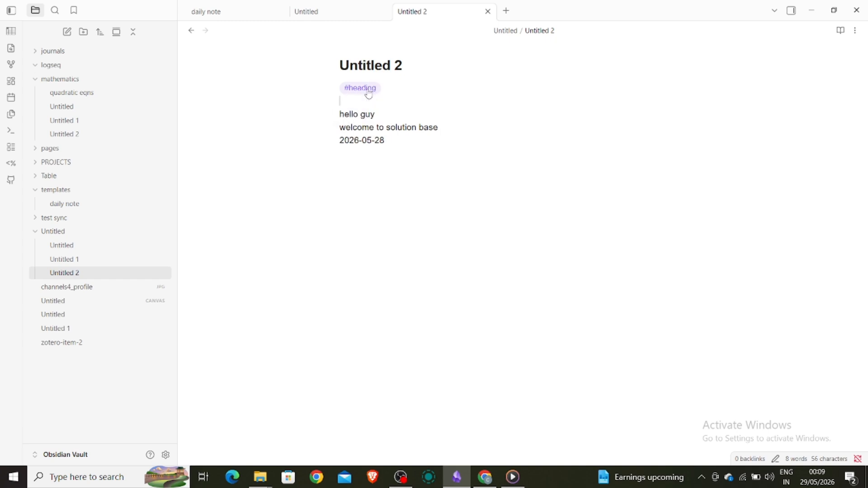
{"action": "key", "text": "Return"}
{"action": "key", "text": "Return"}
{"action": "key", "text": "Return"}
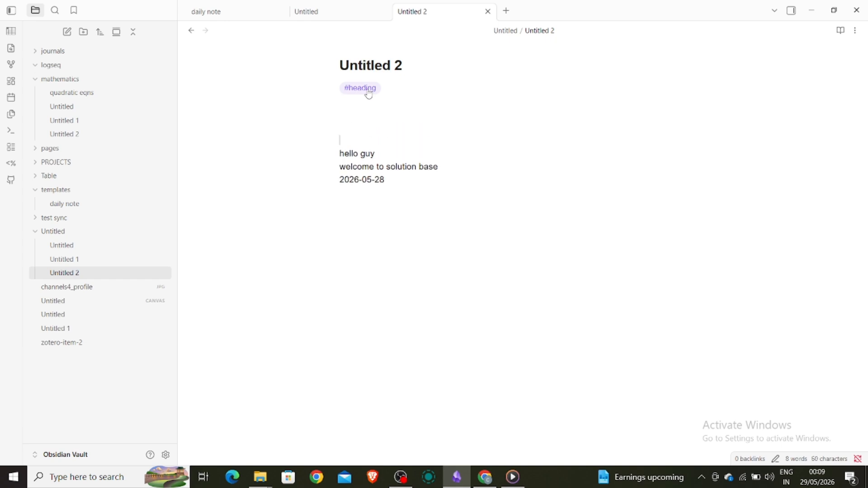
Format the #heading line as Heading 1 and add a blank line beneath it.
{"action": "left_click", "coordinate": [368, 90]}
{"action": "right_click", "coordinate": [360, 87]}
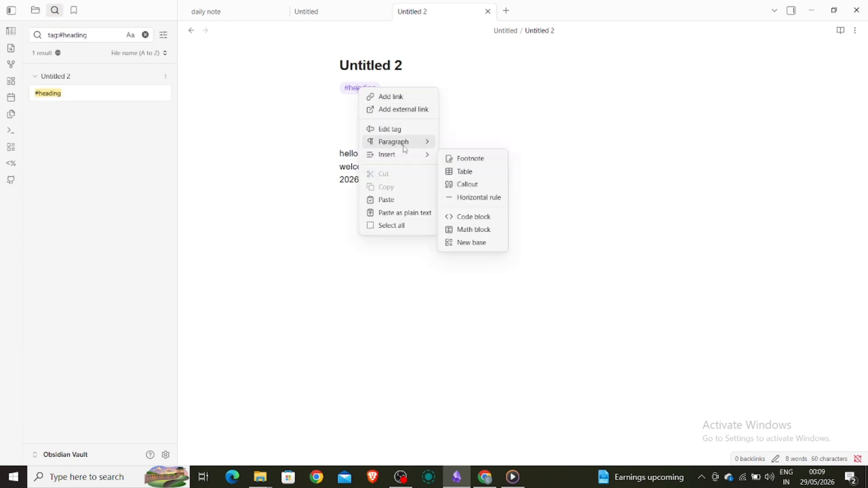
{"action": "mouse_move", "coordinate": [402, 142]}
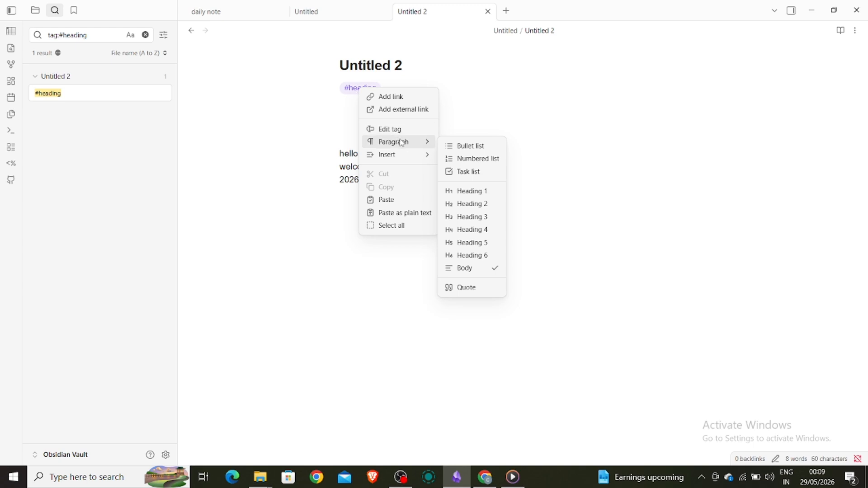
{"action": "left_click", "coordinate": [466, 189]}
{"action": "left_click", "coordinate": [437, 98]}
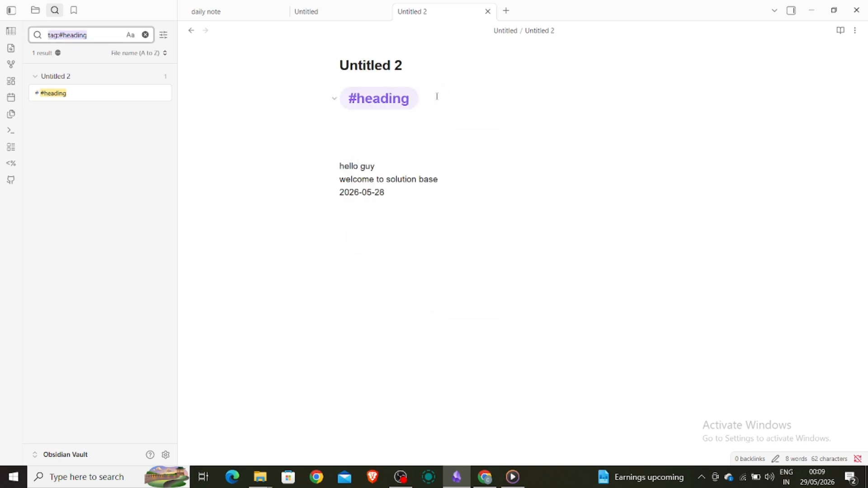
{"action": "key", "text": "Return"}
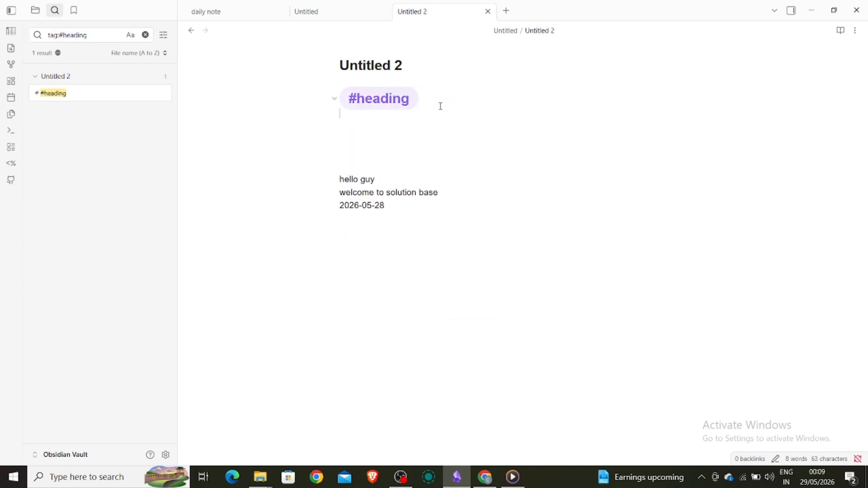
Try to write a second-level heading as "##nnnn##" below the #heading line, and erase it.
{"action": "key", "text": "Return"}
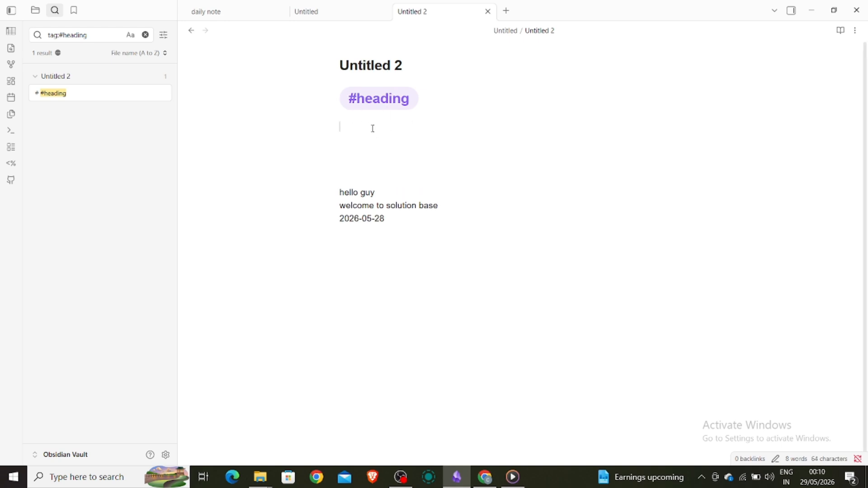
{"action": "type", "text": "##"}
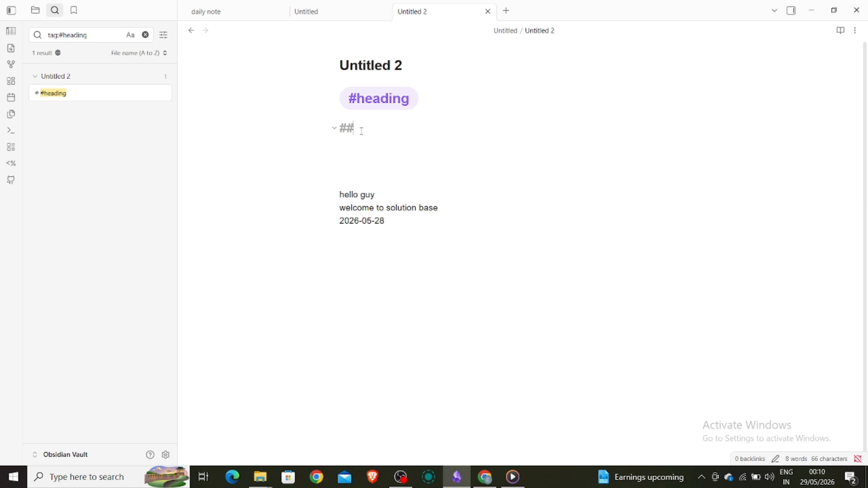
{"action": "type", "text": "nnnn"}
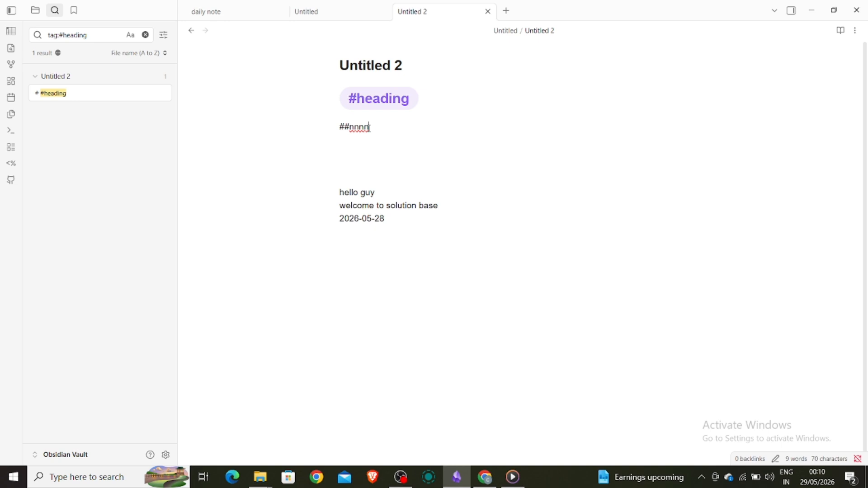
{"action": "type", "text": "##"}
{"action": "key", "text": "BackSpace"}
{"action": "key", "text": "BackSpace"}
{"action": "key", "text": "BackSpace"}
{"action": "key", "text": "BackSpace"}
{"action": "key", "text": "BackSpace"}
{"action": "key", "text": "BackSpace"}
{"action": "key", "text": "BackSpace"}
{"action": "key", "text": "BackSpace"}
{"action": "key", "text": "BackSpace"}
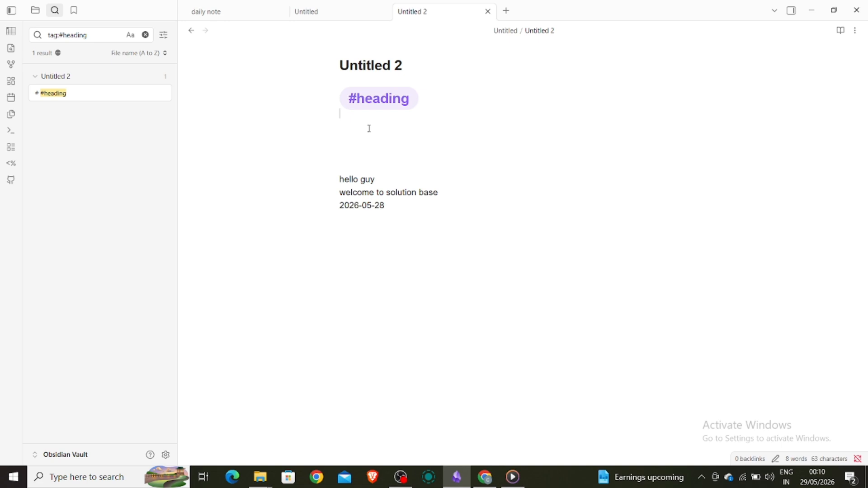
{"action": "type", "text": ":-"}
{"action": "key", "text": "Return"}
{"action": "key", "text": "BackSpace"}
{"action": "key", "text": "BackSpace"}
{"action": "key", "text": "BackSpace"}
Start a bullet list below #heading with the items "hhhh" and "djdjdj".
{"action": "right_click", "coordinate": [347, 122]}
{"action": "mouse_move", "coordinate": [398, 178]}
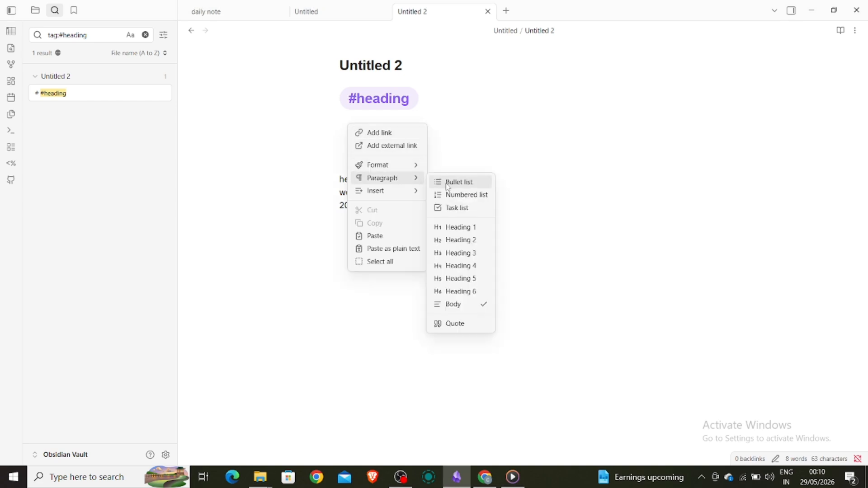
{"action": "left_click", "coordinate": [458, 185]}
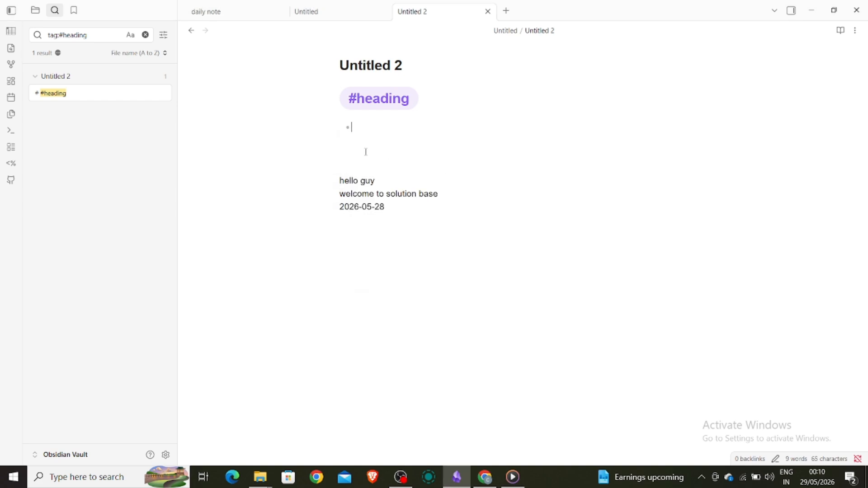
{"action": "type", "text": "hhhh"}
{"action": "key", "text": "Return"}
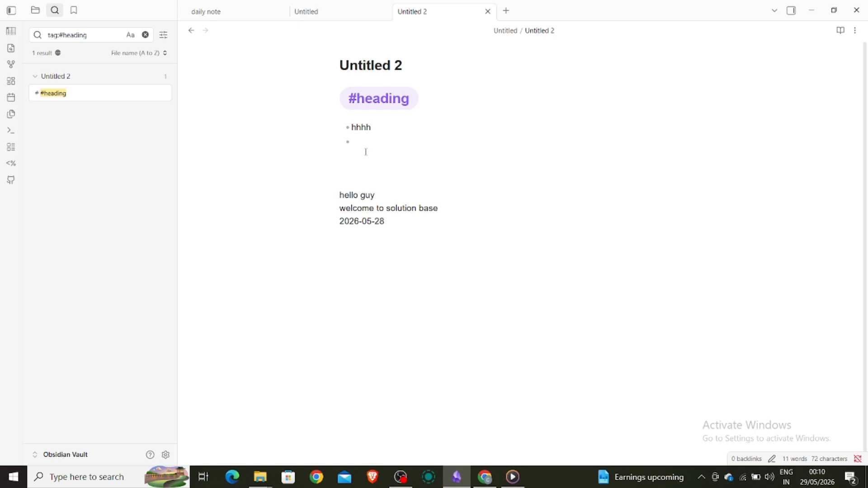
{"action": "type", "text": "djdjdj"}
{"action": "key", "text": "Return"}
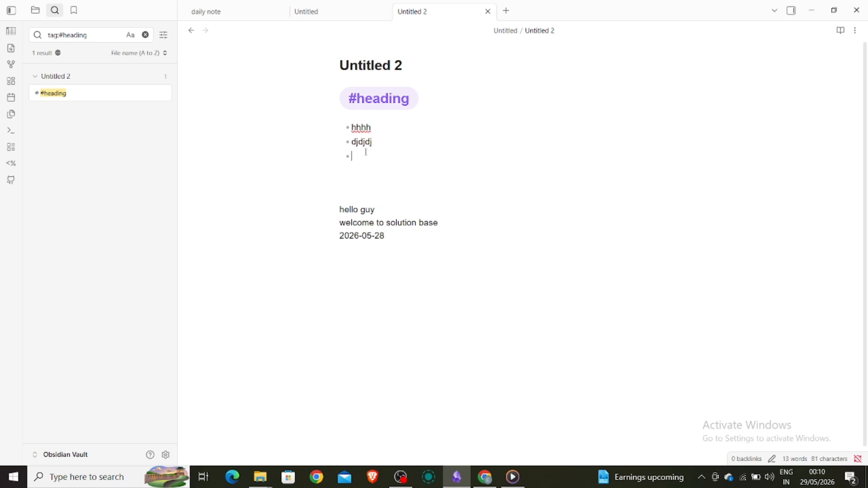
Try a third bullet "jjdjj" indented several levels below "djdjdj", and delete it.
{"action": "type", "text": "jjdjj"}
{"action": "key", "text": "Tab"}
{"action": "key", "text": "Tab"}
{"action": "key", "text": "Tab"}
{"action": "key", "text": "Tab"}
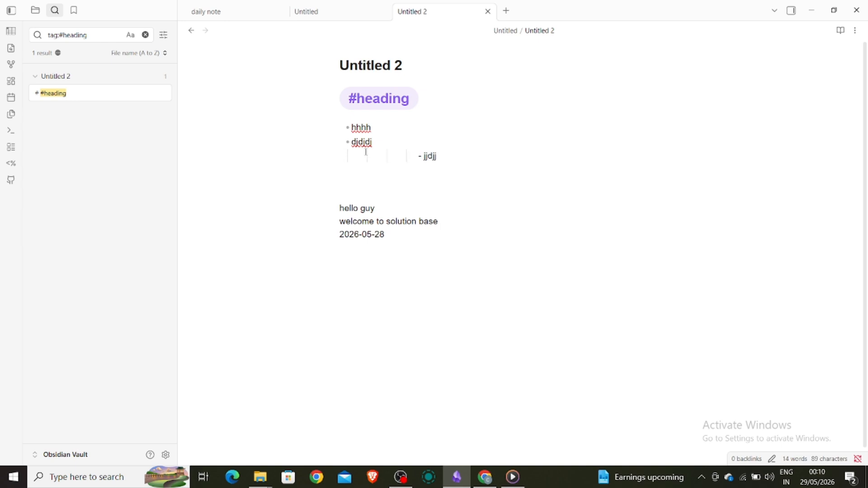
{"action": "key", "text": "Tab"}
{"action": "key", "text": "BackSpace"}
{"action": "key", "text": "BackSpace"}
{"action": "key", "text": "BackSpace"}
{"action": "key", "text": "BackSpace"}
{"action": "key", "text": "BackSpace"}
{"action": "key", "text": "BackSpace"}
{"action": "key", "text": "BackSpace"}
{"action": "key", "text": "BackSpace"}
{"action": "key", "text": "BackSpace"}
{"action": "key", "text": "BackSpace"}
{"action": "key", "text": "BackSpace"}
{"action": "key", "text": "BackSpace"}
Add two more bullets, each reading "ffff", below "djdjdj" and leave no empty bullet at the end.
{"action": "left_click", "coordinate": [398, 146]}
{"action": "key", "text": "Return"}
{"action": "key", "text": "Return"}
{"action": "key", "text": "Return"}
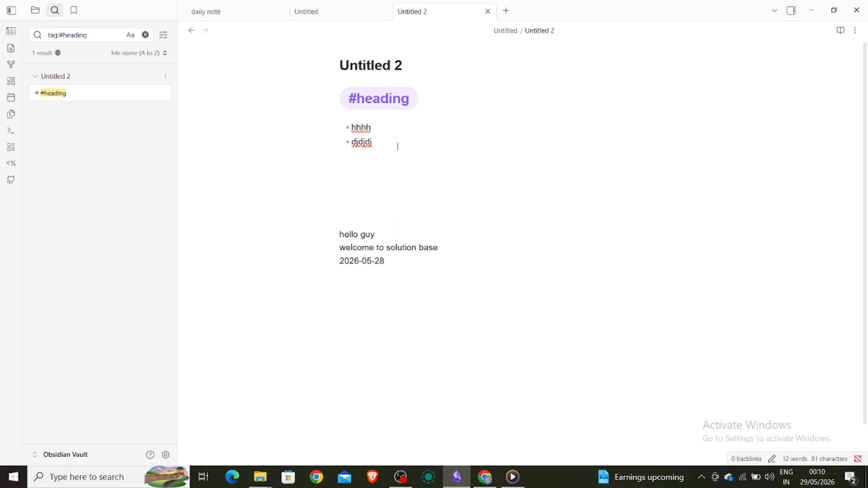
{"action": "key", "text": "BackSpace"}
{"action": "key", "text": "BackSpace"}
{"action": "key", "text": "Return"}
{"action": "type", "text": "ffff"}
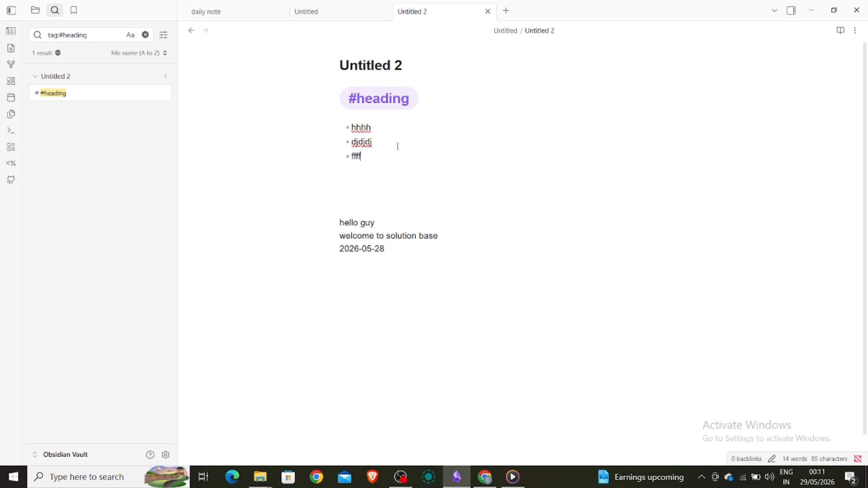
{"action": "key", "text": "Return"}
{"action": "type", "text": "ffff"}
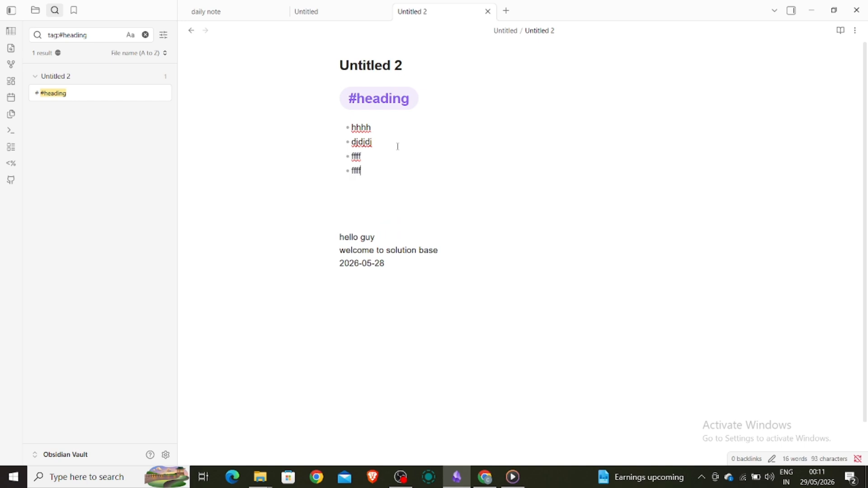
{"action": "key", "text": "Return"}
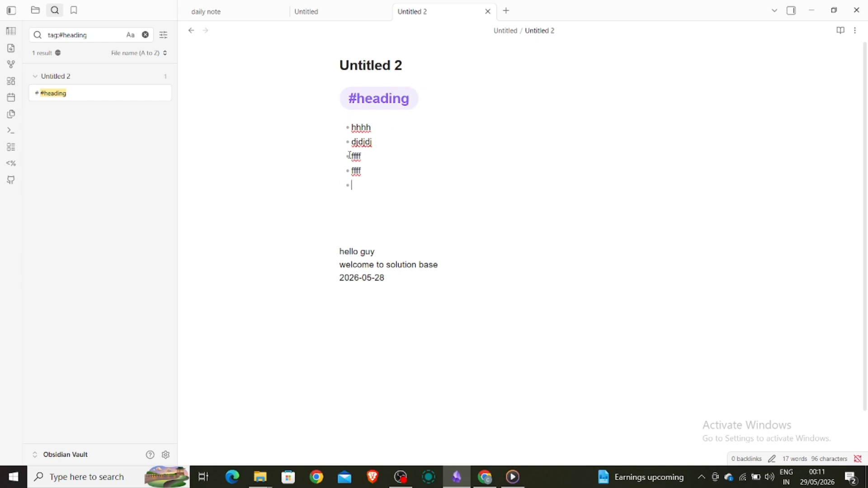
{"action": "double_click", "coordinate": [378, 131]}
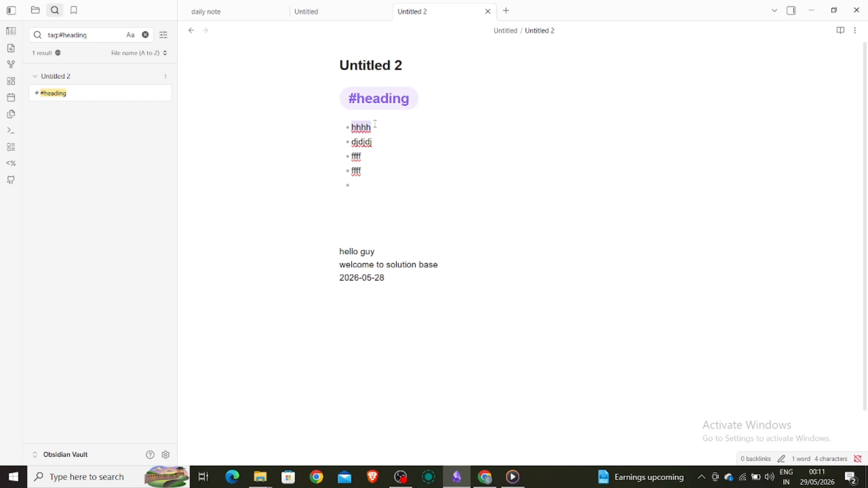
{"action": "left_click", "coordinate": [377, 129]}
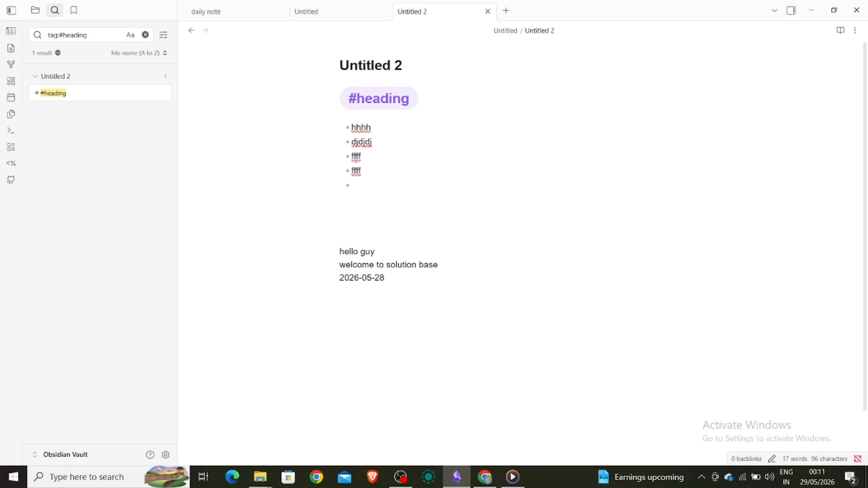
{"action": "key", "text": "ctrl+z"}
Fold and unfold the #heading section several times to examine how its content collapses.
{"action": "left_click", "coordinate": [334, 99]}
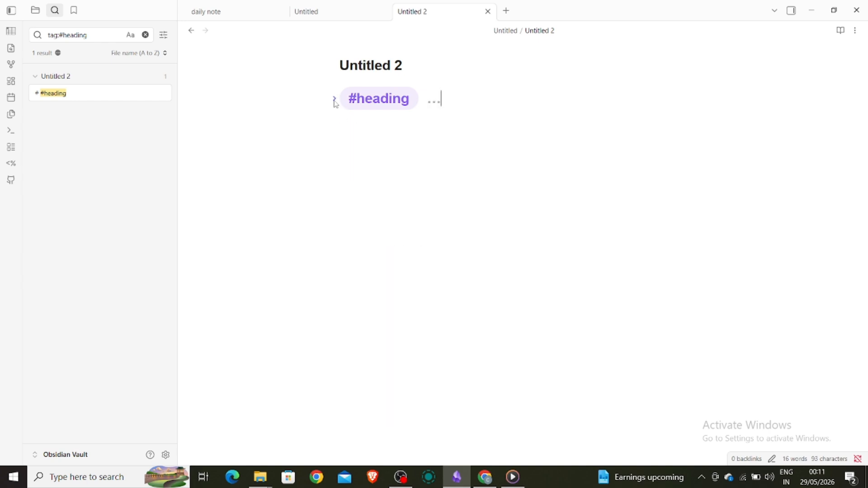
{"action": "left_click", "coordinate": [335, 100]}
{"action": "left_click", "coordinate": [335, 100]}
{"action": "left_click", "coordinate": [335, 99]}
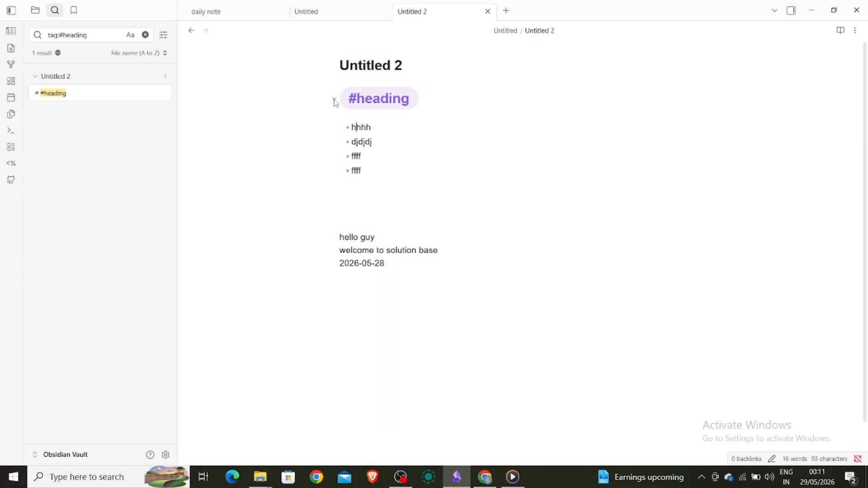
{"action": "left_click", "coordinate": [335, 100]}
{"action": "left_click", "coordinate": [335, 100]}
{"action": "left_click", "coordinate": [335, 99]}
{"action": "left_click", "coordinate": [335, 100]}
{"action": "left_click", "coordinate": [335, 99]}
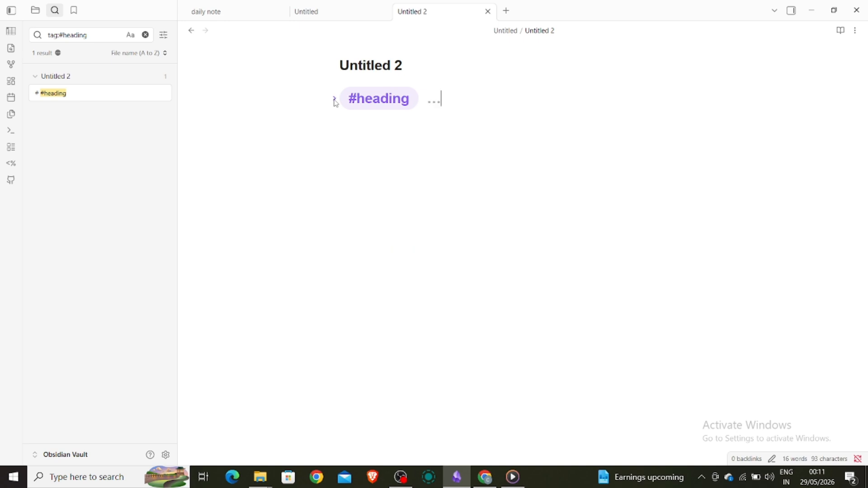
{"action": "left_click", "coordinate": [335, 100]}
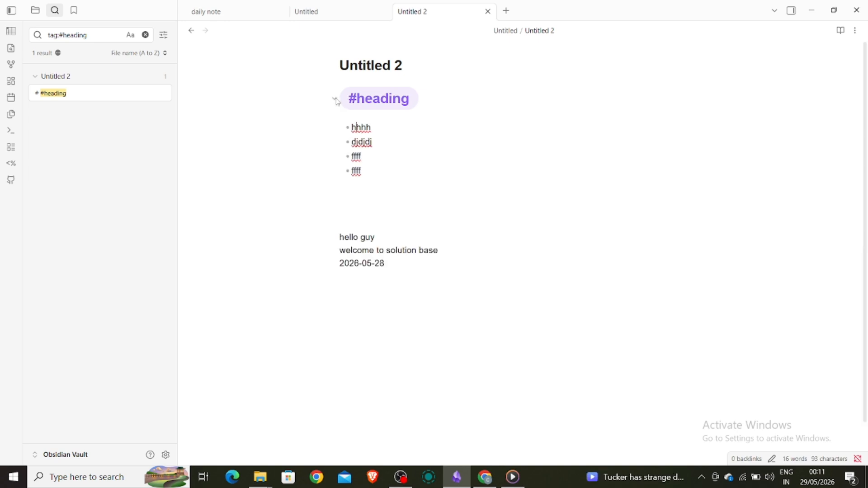
{"action": "left_click", "coordinate": [335, 99]}
{"action": "left_click", "coordinate": [335, 99]}
Run the "Outline: Show outline" command and jump from the outline to the heading "newww".
{"action": "key", "text": "ctrl+shift+e"}
{"action": "left_click", "coordinate": [11, 130]}
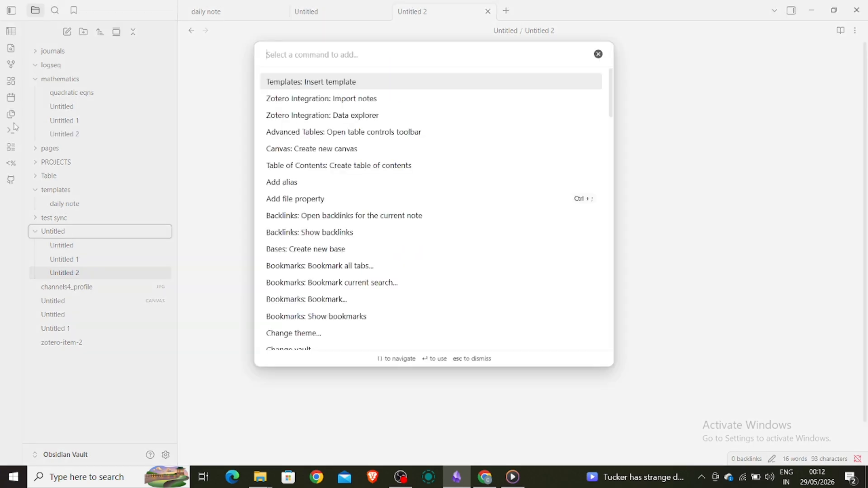
{"action": "type", "text": "out"}
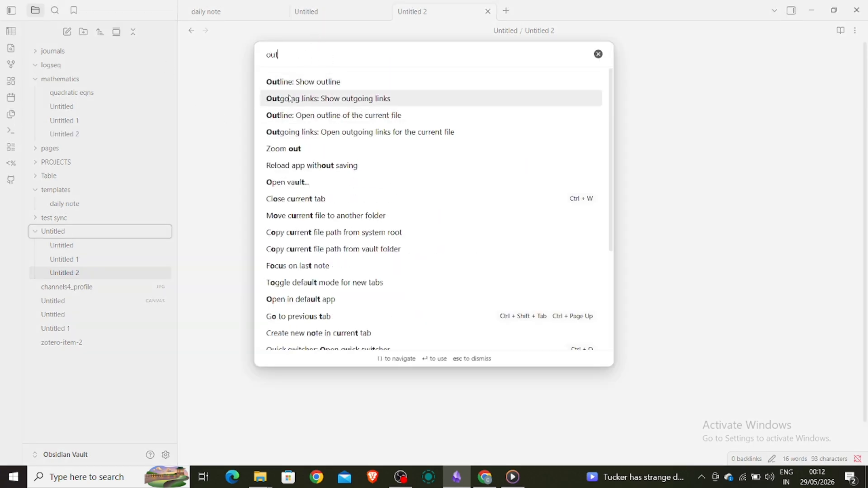
{"action": "left_click", "coordinate": [308, 81]}
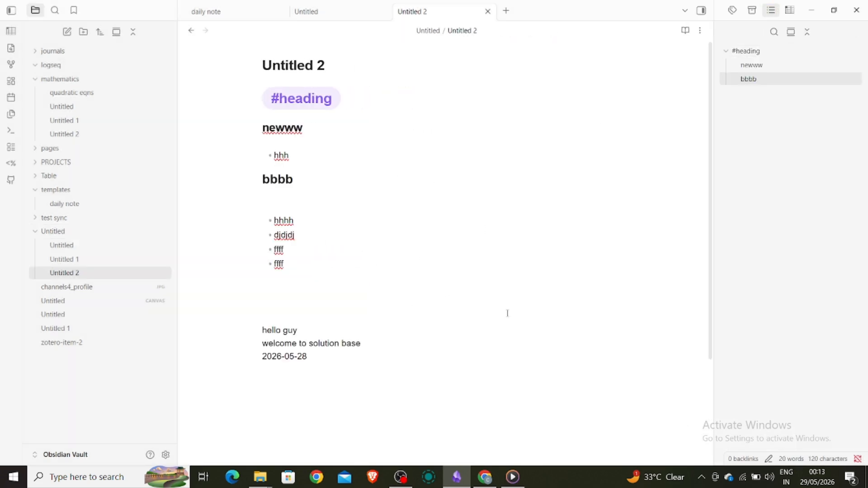
{"action": "left_click", "coordinate": [758, 66]}
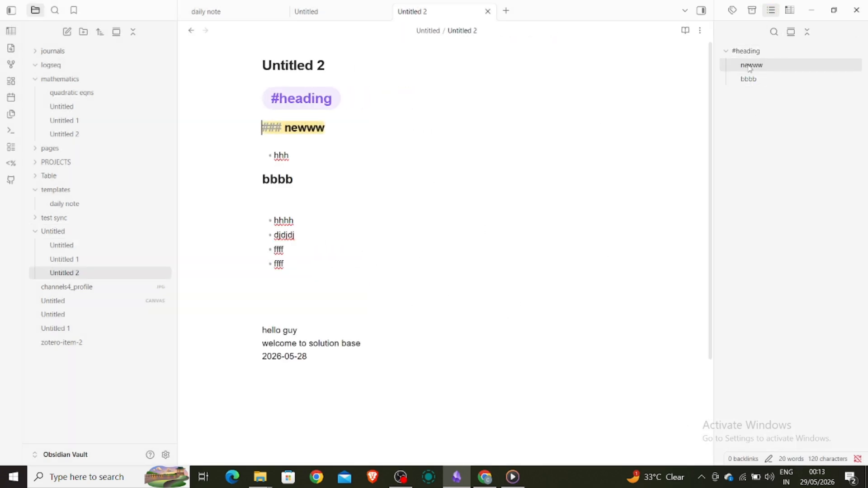
Jump repeatedly between the headings "newww", "bbbb" and #heading through the outline to examine how it navigates the note.
{"action": "left_click", "coordinate": [753, 79]}
{"action": "left_click", "coordinate": [752, 65]}
{"action": "left_click", "coordinate": [746, 51]}
{"action": "left_click", "coordinate": [751, 65]}
{"action": "left_click", "coordinate": [749, 78]}
{"action": "left_click", "coordinate": [751, 65]}
{"action": "left_click", "coordinate": [748, 77]}
{"action": "left_click", "coordinate": [752, 65]}
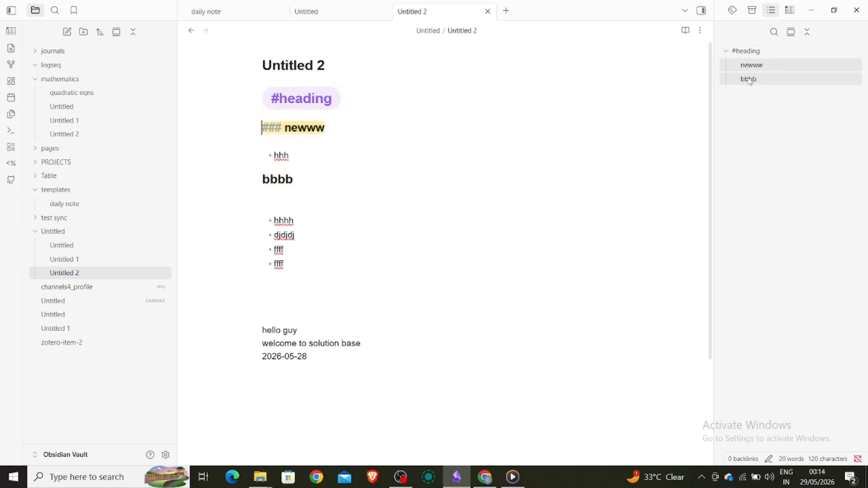
{"action": "left_click", "coordinate": [747, 79]}
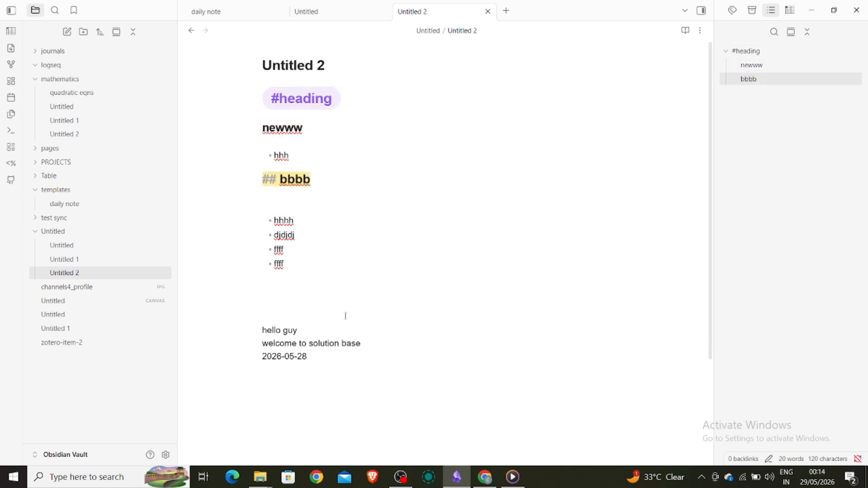
Add about 30 blank lines below the date line at the end of the note.
{"action": "scroll", "coordinate": [345, 315], "scroll_direction": "down", "scroll_amount": 3}
{"action": "left_click", "coordinate": [369, 252]}
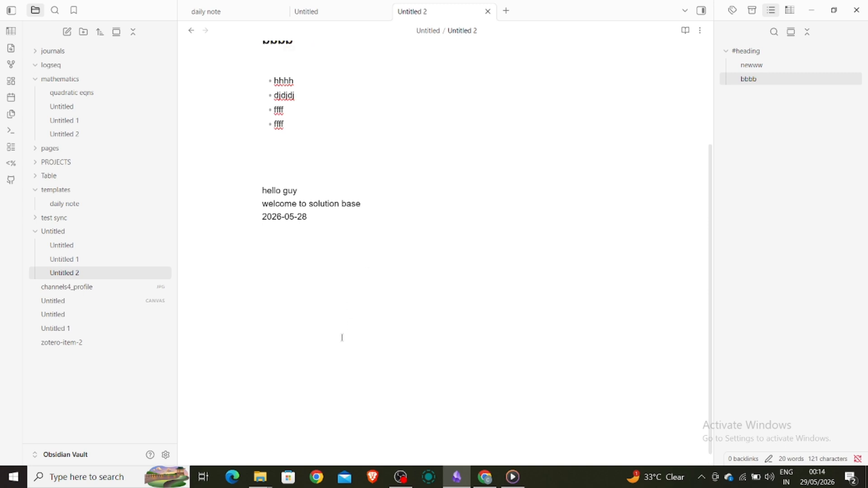
{"action": "key", "text": "Return"}
{"action": "key", "text": "Return"}
{"action": "key", "text": "Return"}
{"action": "key", "text": "Return"}
{"action": "key", "text": "Return"}
{"action": "key", "text": "Return"}
{"action": "key", "text": "Return"}
{"action": "key", "text": "Return"}
{"action": "key", "text": "Return"}
{"action": "key", "text": "Return"}
{"action": "key", "text": "Return"}
{"action": "key", "text": "Return"}
{"action": "key", "text": "Return"}
{"action": "key", "text": "Return"}
{"action": "key", "text": "Return"}
{"action": "key", "text": "Return"}
{"action": "key", "text": "Return"}
{"action": "key", "text": "Return"}
{"action": "key", "text": "Return"}
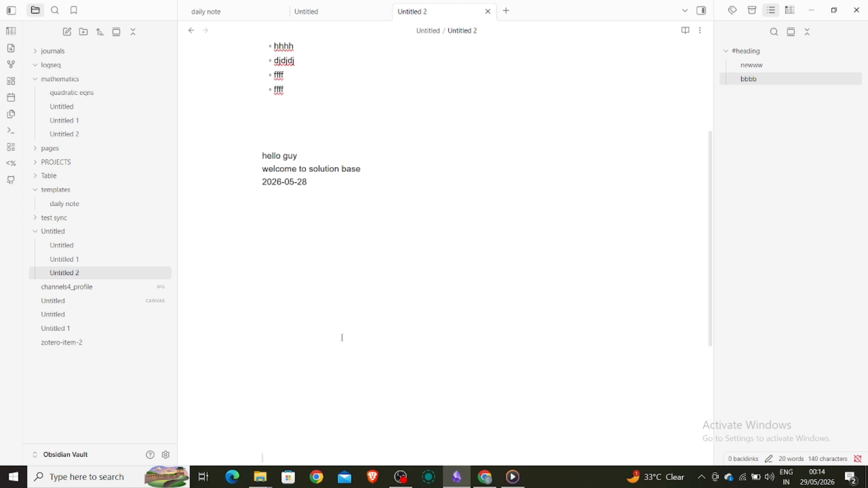
{"action": "key", "text": "Return"}
{"action": "key", "text": "Return"}
{"action": "key", "text": "Return"}
{"action": "key", "text": "Return"}
{"action": "key", "text": "Return"}
{"action": "key", "text": "Return"}
{"action": "key", "text": "Return"}
{"action": "key", "text": "Return"}
{"action": "key", "text": "Return"}
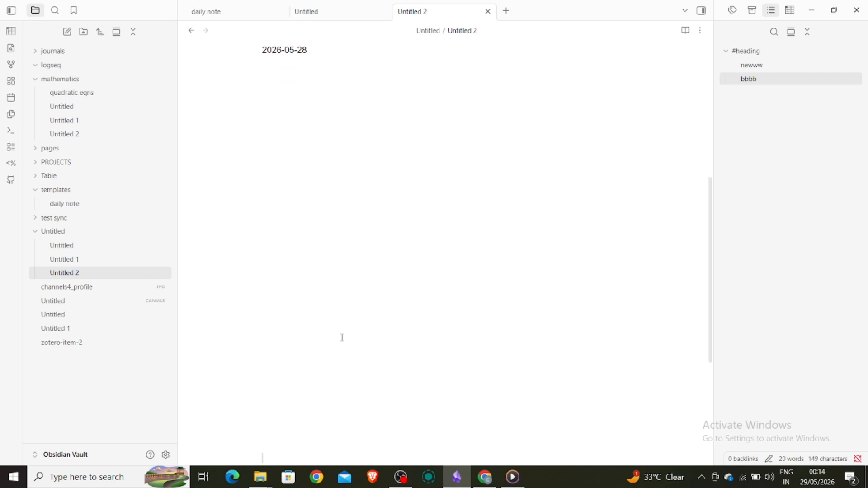
{"action": "key", "text": "Return"}
{"action": "key", "text": "Return"}
{"action": "key", "text": "Return"}
Add a level-2 heading "abcd" at the end of the note, followed by blank lines.
{"action": "type", "text": "##"}
{"action": "key", "text": "Escape"}
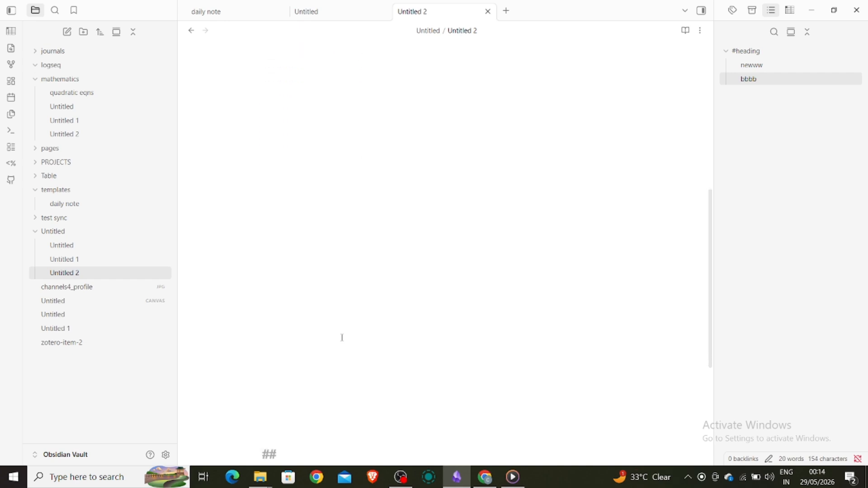
{"action": "type", "text": "abcd"}
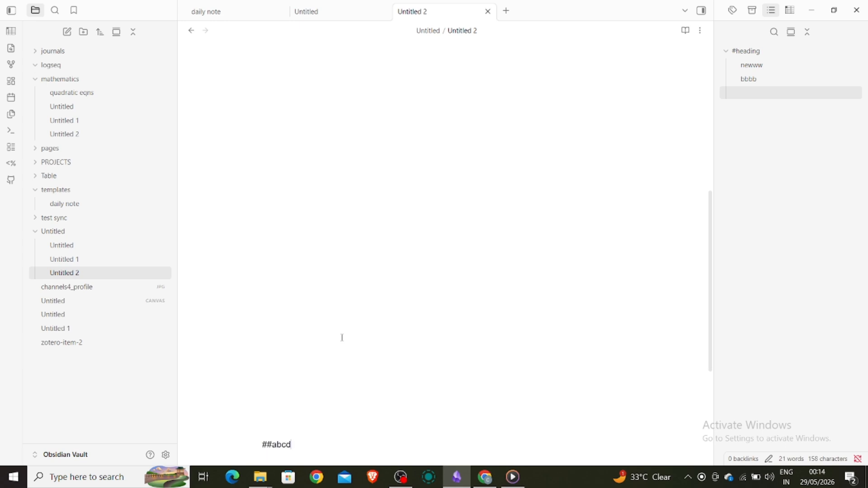
{"action": "key", "text": "BackSpace"}
{"action": "key", "text": "BackSpace"}
{"action": "key", "text": "BackSpace"}
{"action": "key", "text": "BackSpace"}
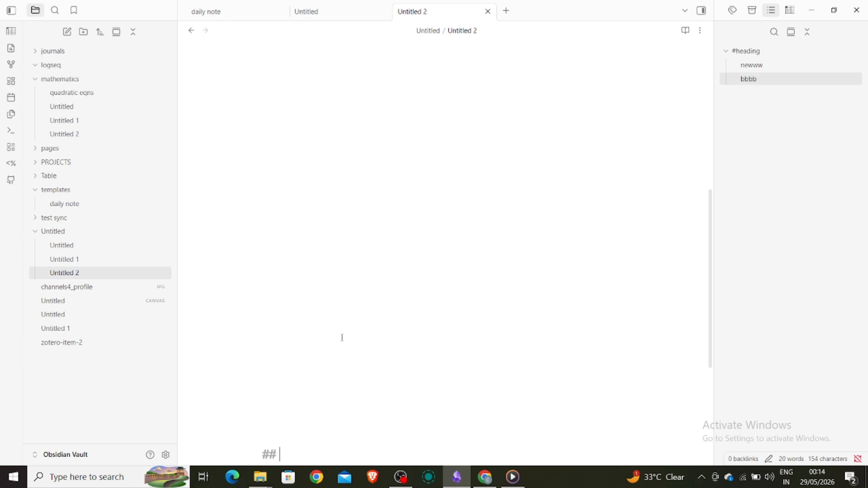
{"action": "type", "text": "abcd"}
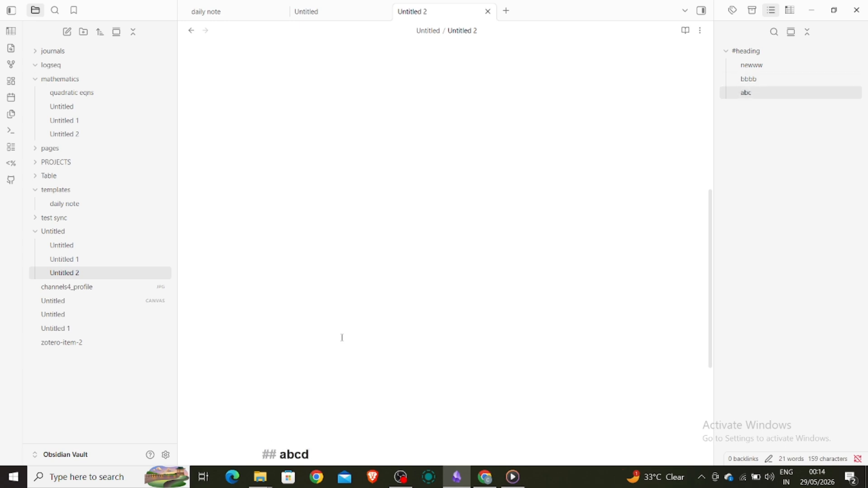
{"action": "key", "text": "Return"}
{"action": "key", "text": "Return"}
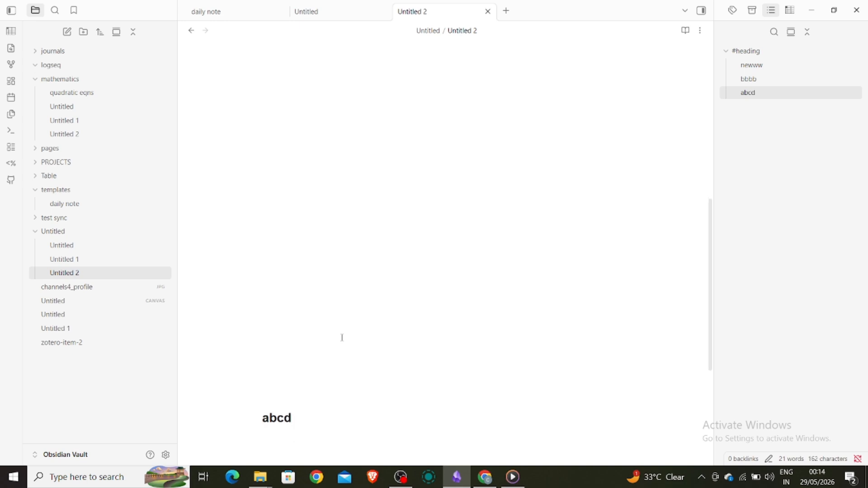
Jump between "newww", "bbbb" and the distant heading "abcd" through the outline to examine navigation in a long note.
{"action": "scroll", "coordinate": [471, 209], "scroll_direction": "up", "scroll_amount": 8}
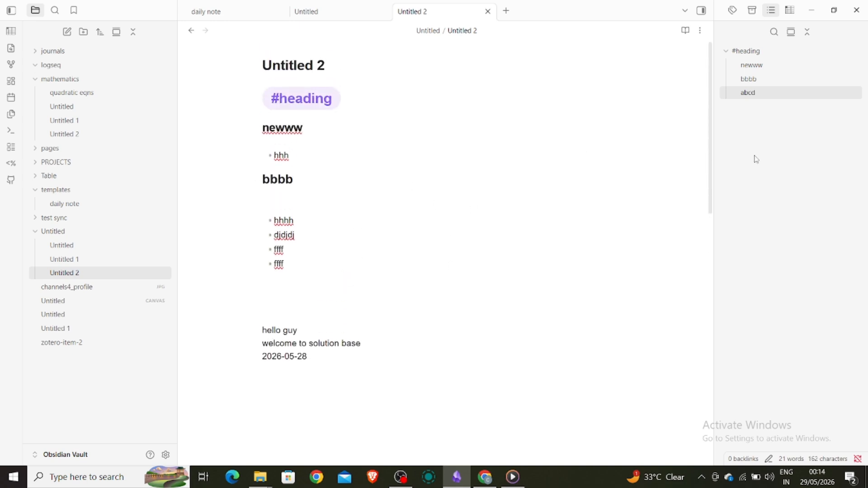
{"action": "left_click", "coordinate": [763, 66]}
{"action": "left_click", "coordinate": [761, 79]}
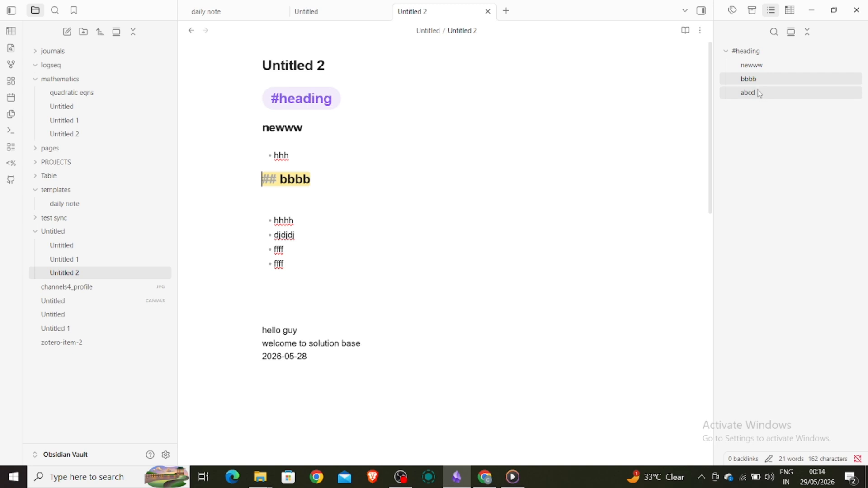
{"action": "left_click", "coordinate": [757, 94]}
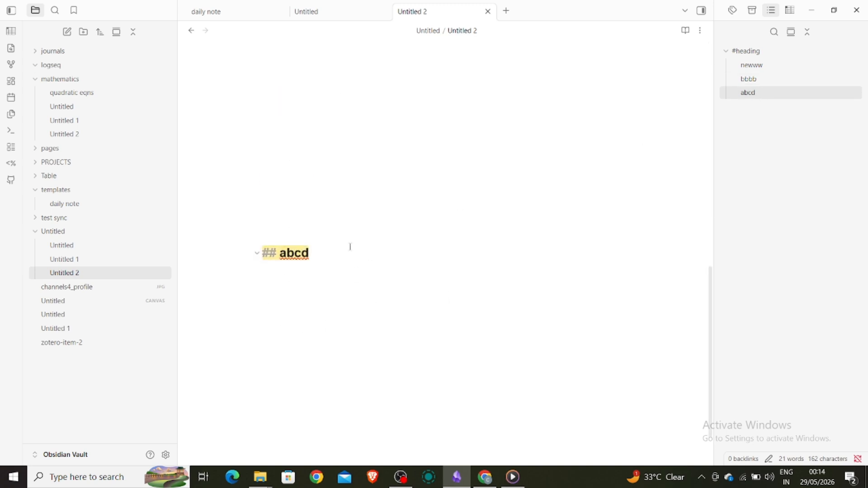
{"action": "left_click", "coordinate": [749, 79]}
{"action": "left_click", "coordinate": [752, 66]}
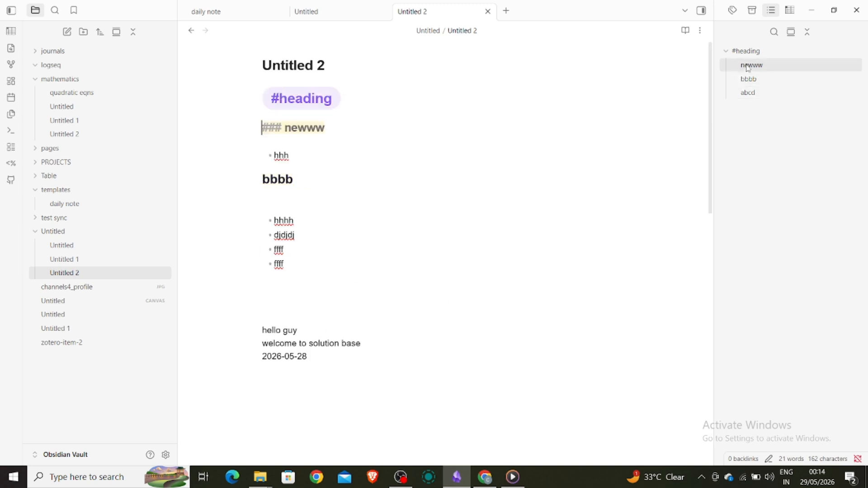
{"action": "left_click", "coordinate": [747, 93]}
{"action": "left_click", "coordinate": [747, 79]}
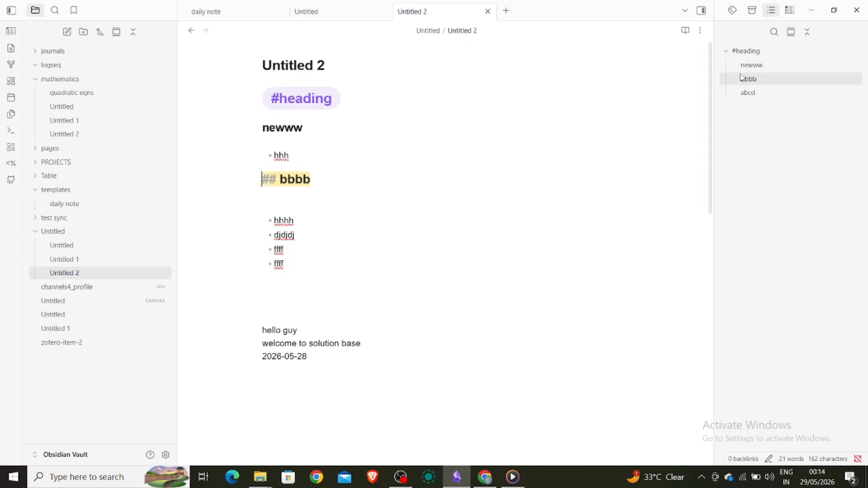
{"action": "left_click", "coordinate": [748, 68]}
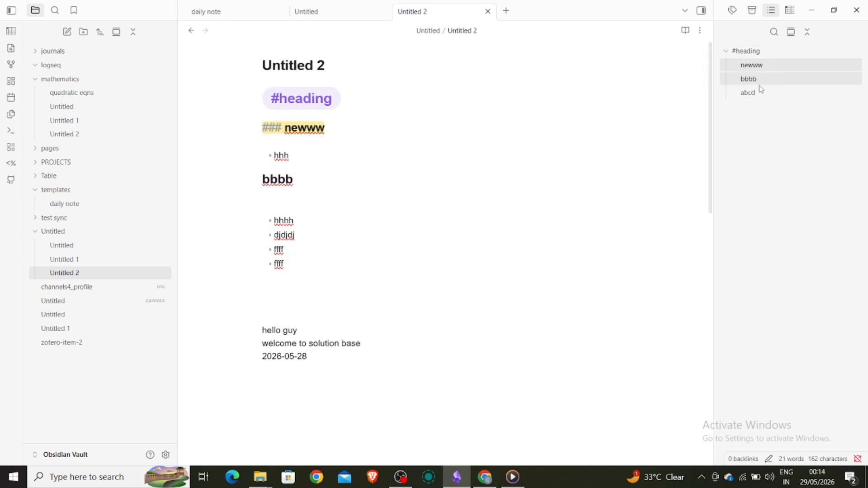
{"action": "left_click", "coordinate": [758, 91]}
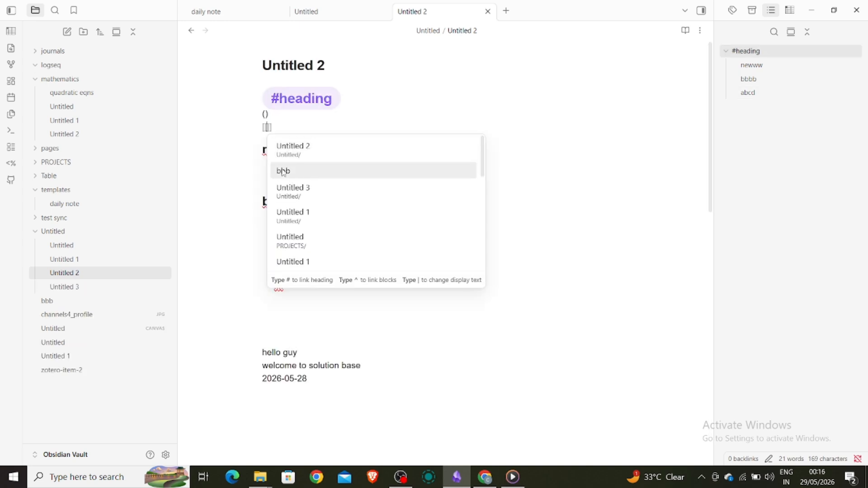
Complete the internal link below #heading with the note "bbb" and follow the link.
{"action": "left_click", "coordinate": [284, 173]}
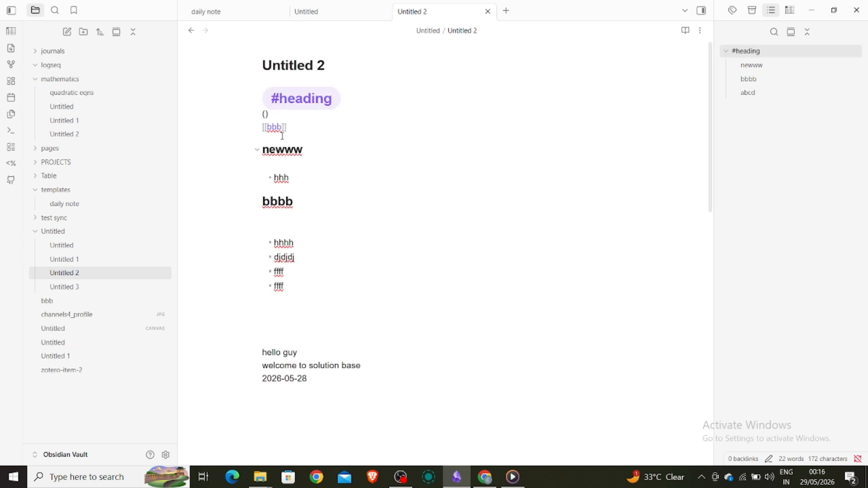
{"action": "left_click", "coordinate": [379, 175]}
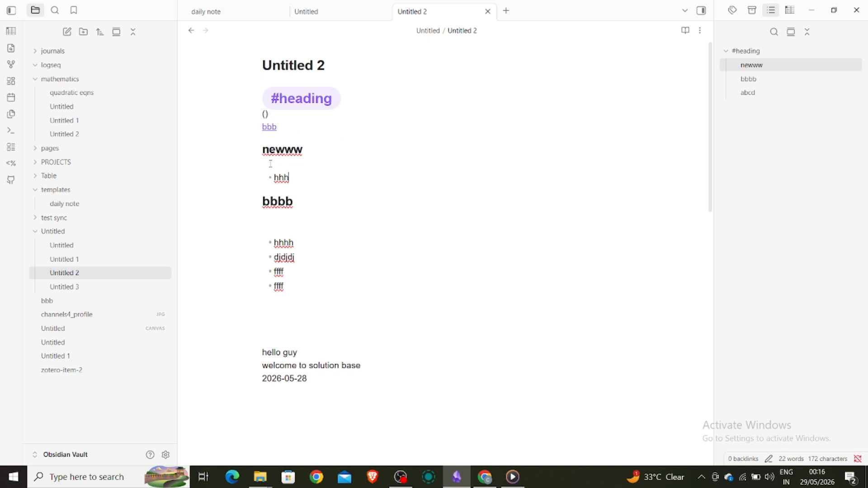
{"action": "left_click", "coordinate": [268, 130]}
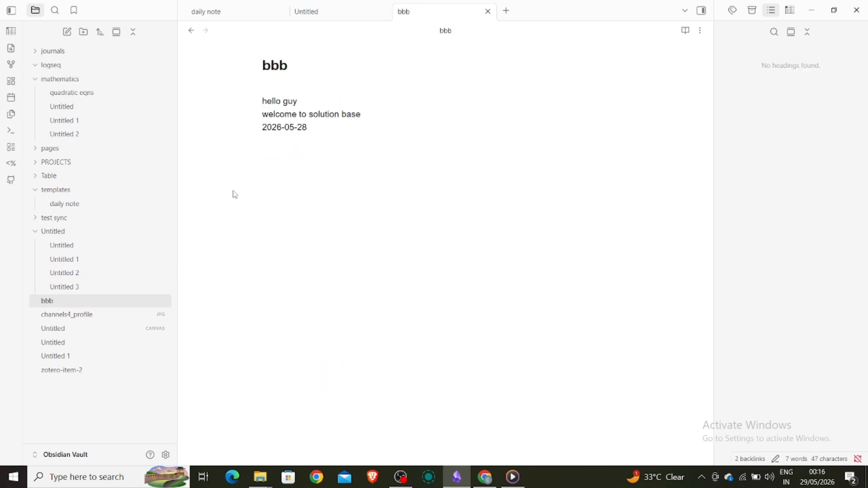
View the note "Untitled 3", and follow the "bbb" link from "Untitled 2" twice, returning to "Untitled 2" each time.
{"action": "left_click", "coordinate": [81, 286]}
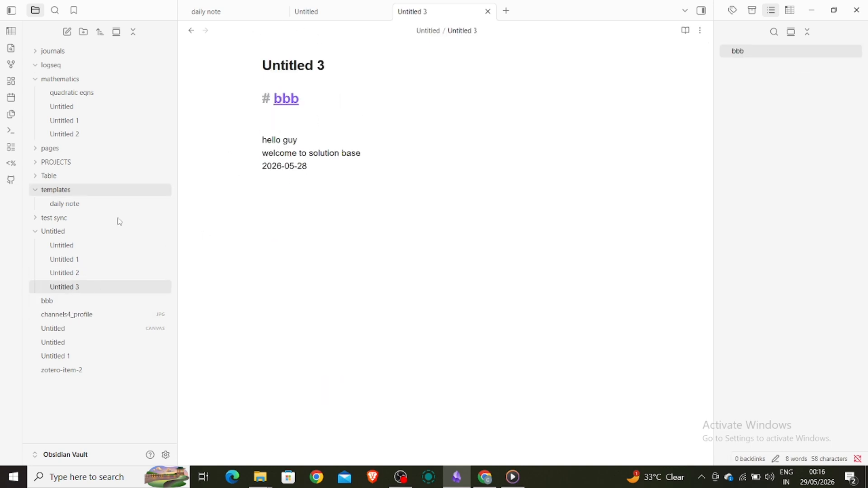
{"action": "left_click", "coordinate": [103, 272]}
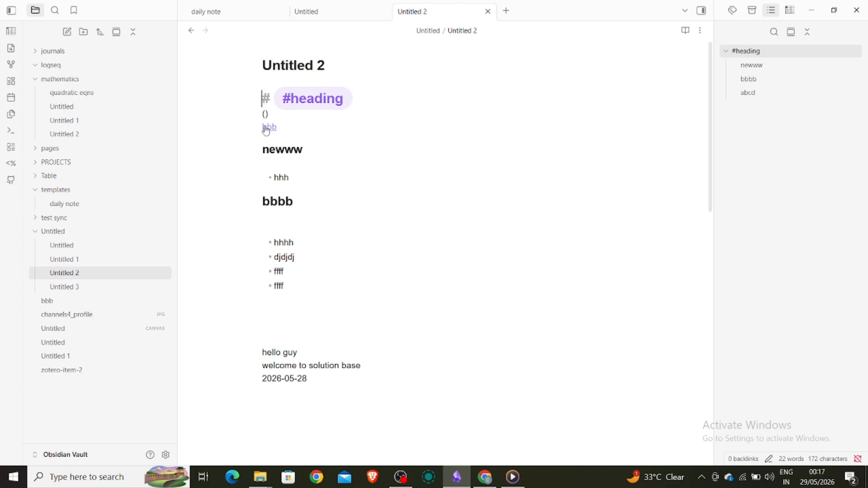
{"action": "left_click", "coordinate": [269, 129]}
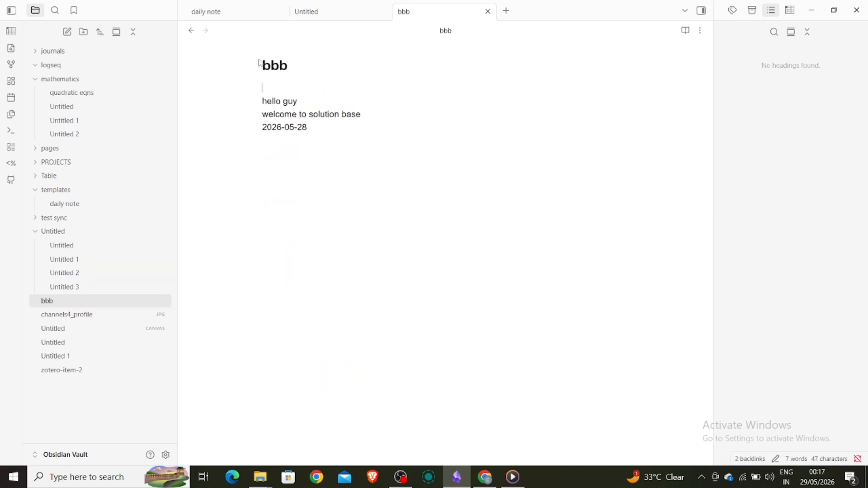
{"action": "left_click", "coordinate": [80, 273]}
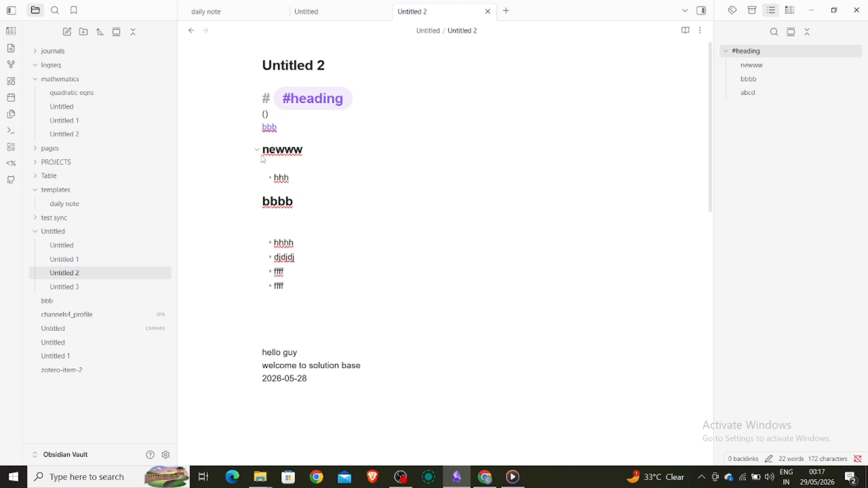
{"action": "left_click", "coordinate": [271, 129]}
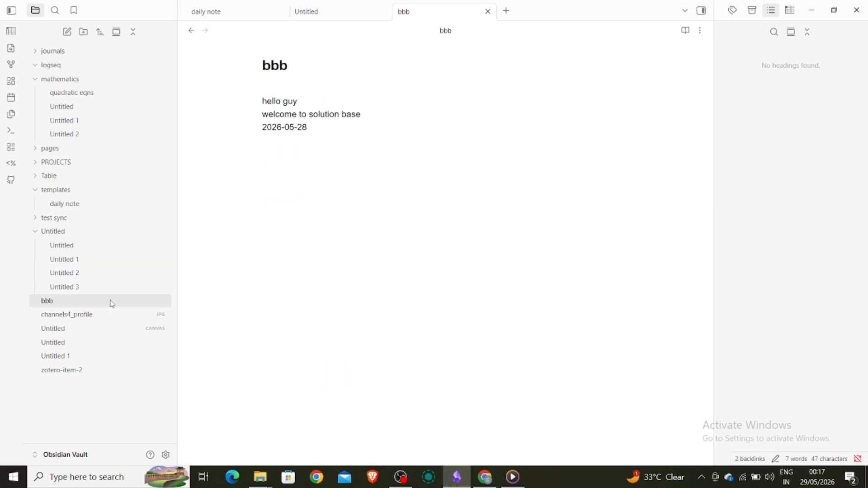
{"action": "left_click", "coordinate": [110, 274]}
Look through the note "Untitled 2" and revisit #heading, "newww", "bbbb" and "abcd" through the outline.
{"action": "left_click", "coordinate": [457, 196]}
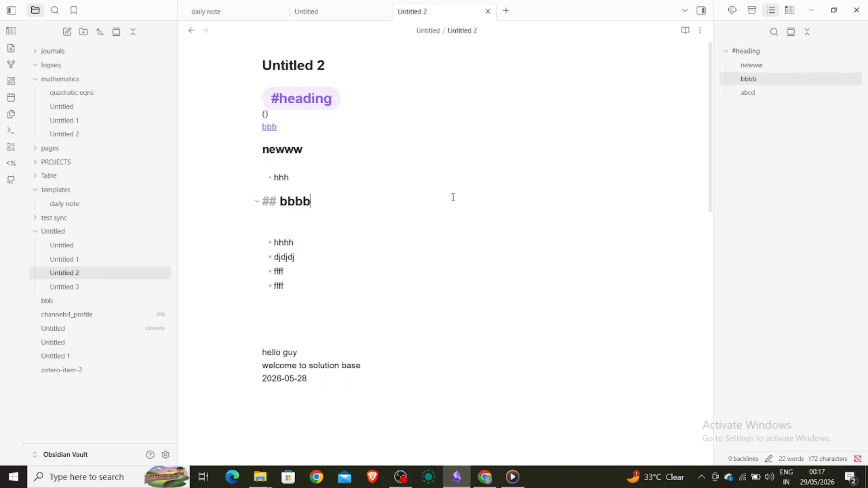
{"action": "scroll", "coordinate": [438, 212], "scroll_direction": "down", "scroll_amount": 3}
{"action": "scroll", "coordinate": [438, 214], "scroll_direction": "up", "scroll_amount": 2}
{"action": "scroll", "coordinate": [438, 213], "scroll_direction": "down", "scroll_amount": 3}
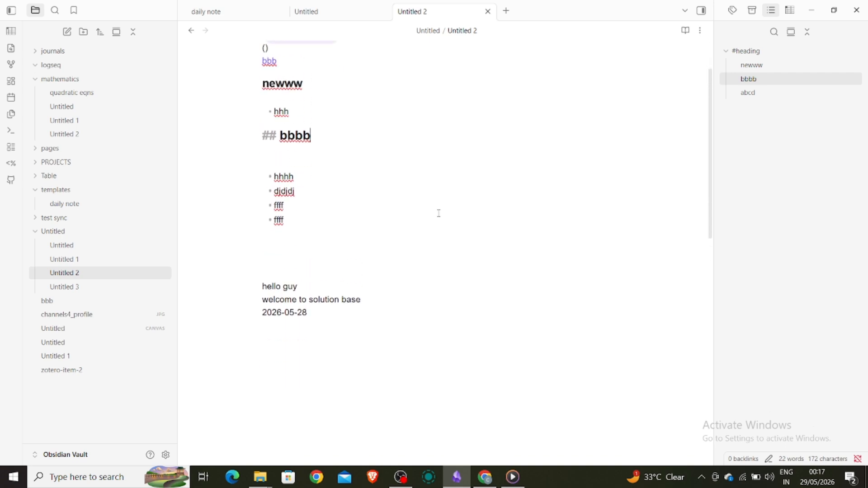
{"action": "scroll", "coordinate": [439, 214], "scroll_direction": "up", "scroll_amount": 2}
{"action": "scroll", "coordinate": [438, 213], "scroll_direction": "up", "scroll_amount": 2}
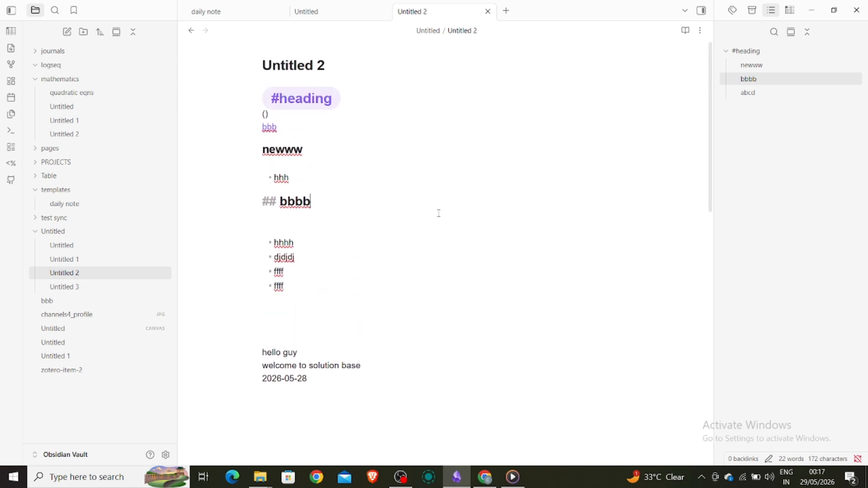
{"action": "left_click", "coordinate": [756, 69]}
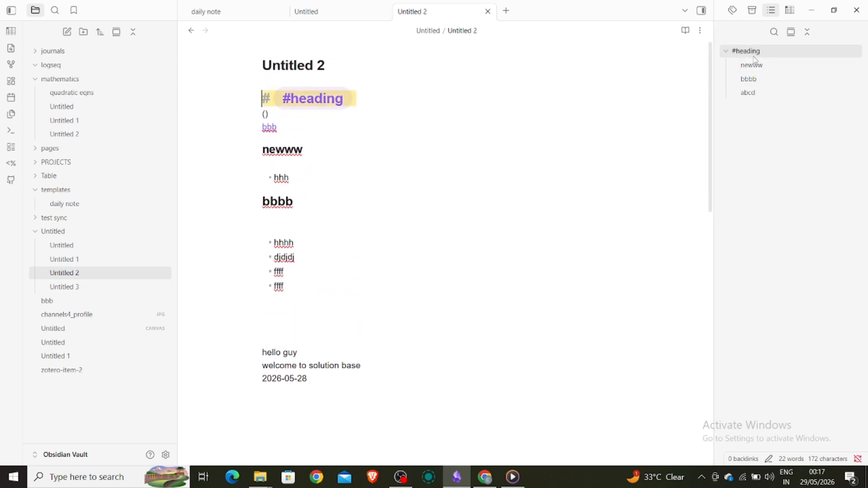
{"action": "left_click", "coordinate": [754, 68]}
{"action": "left_click", "coordinate": [749, 79]}
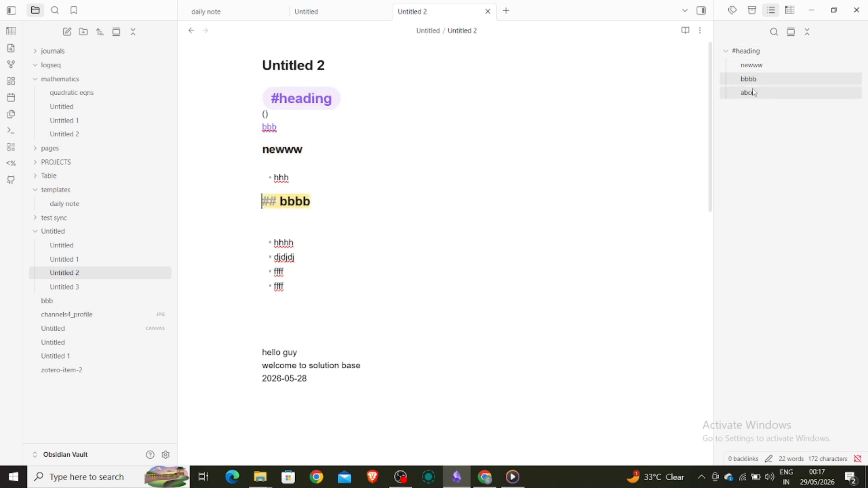
{"action": "left_click", "coordinate": [749, 93]}
{"action": "left_click", "coordinate": [766, 52]}
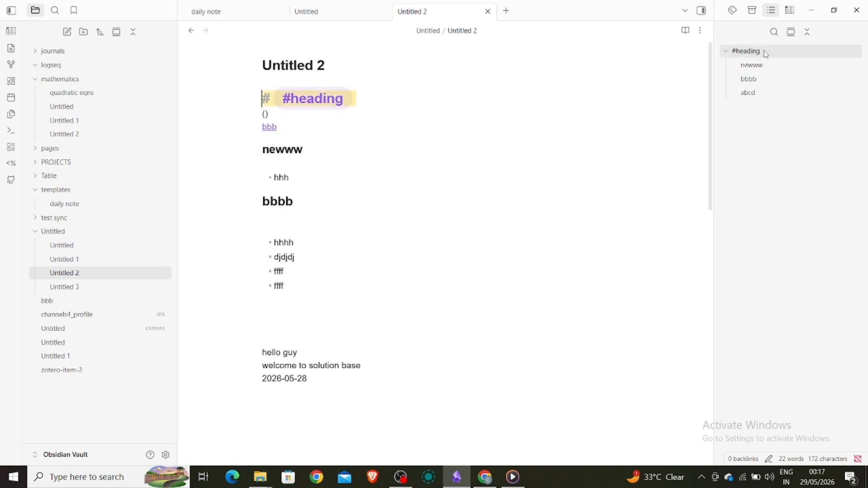
{"action": "left_click", "coordinate": [401, 217]}
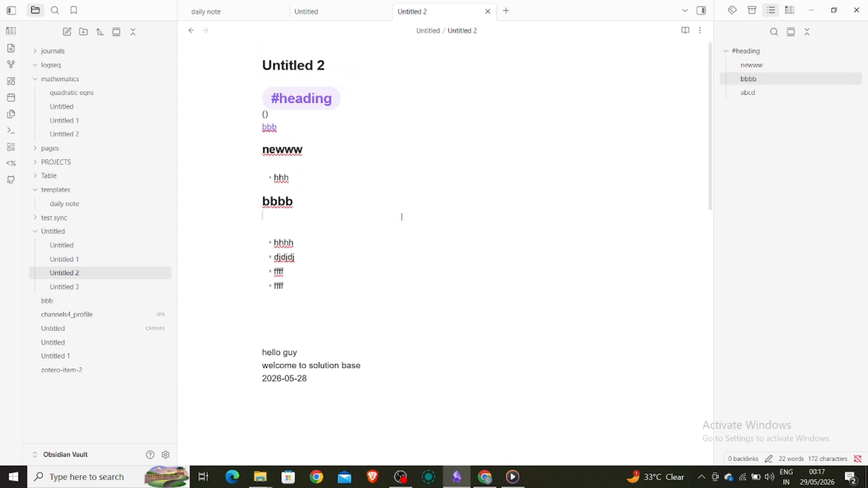
Open the catalogue of community plugins from the Obsidian settings.
{"action": "left_click", "coordinate": [165, 455]}
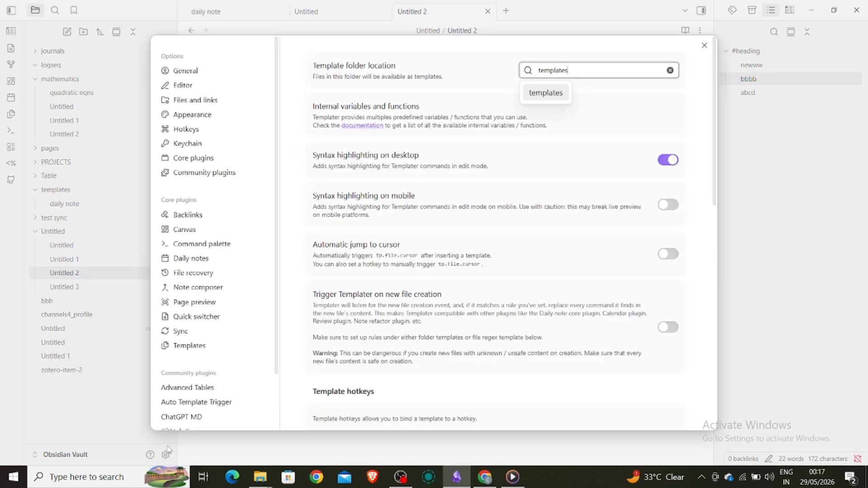
{"action": "left_click", "coordinate": [224, 175]}
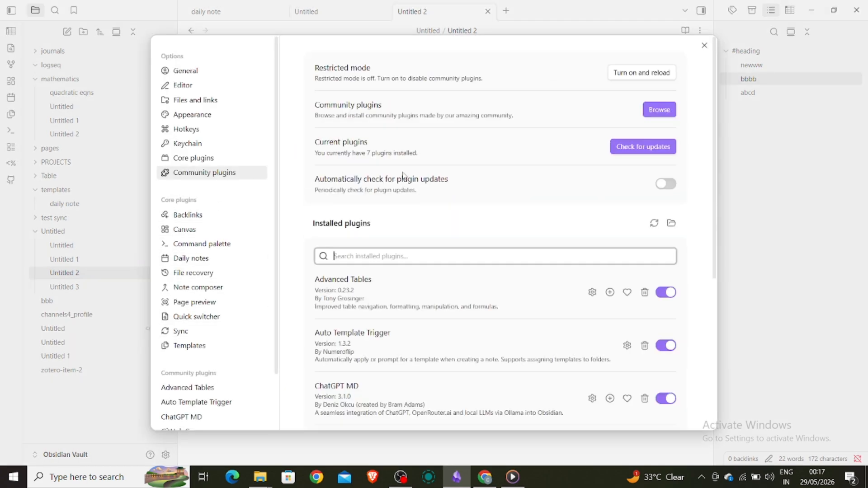
{"action": "left_click", "coordinate": [653, 112]}
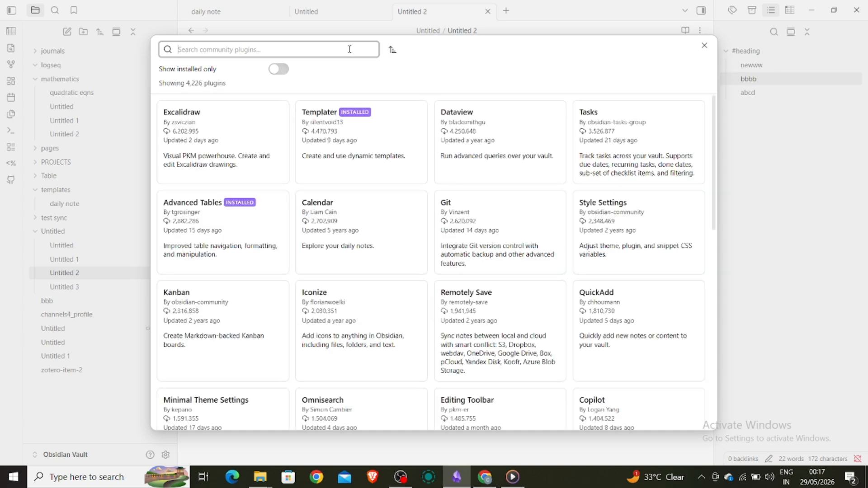
Search the community plugins for "outliner", and close the catalogue and the settings to return to the note.
{"action": "type", "text": "outliner"}
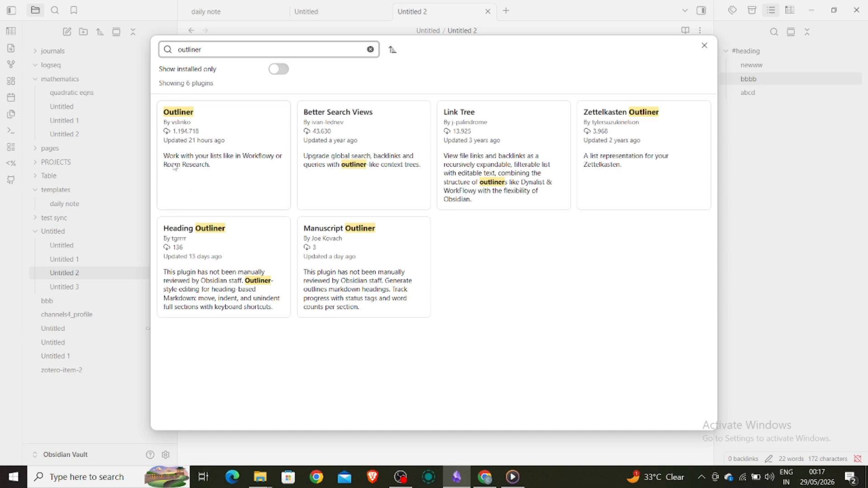
{"action": "left_click", "coordinate": [710, 46]}
{"action": "left_click", "coordinate": [710, 46]}
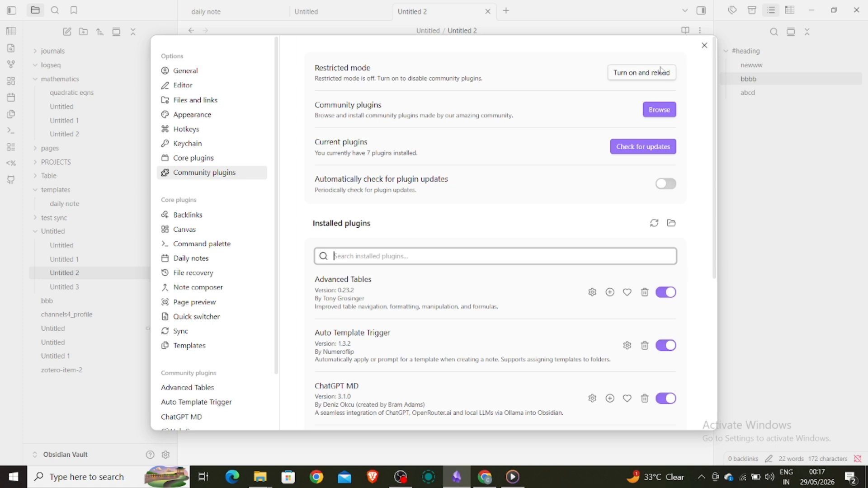
{"action": "left_click", "coordinate": [704, 46]}
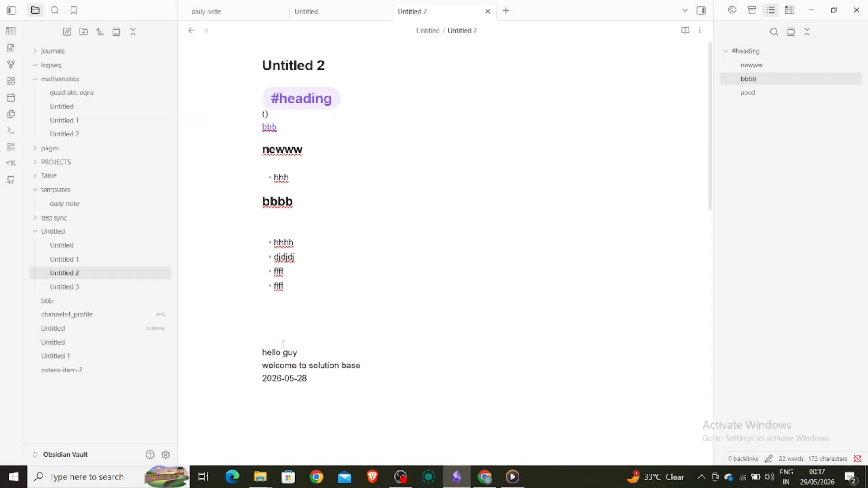
Add two blank lines below the "hhh" list item under the "newww" heading.
{"action": "left_click", "coordinate": [322, 173]}
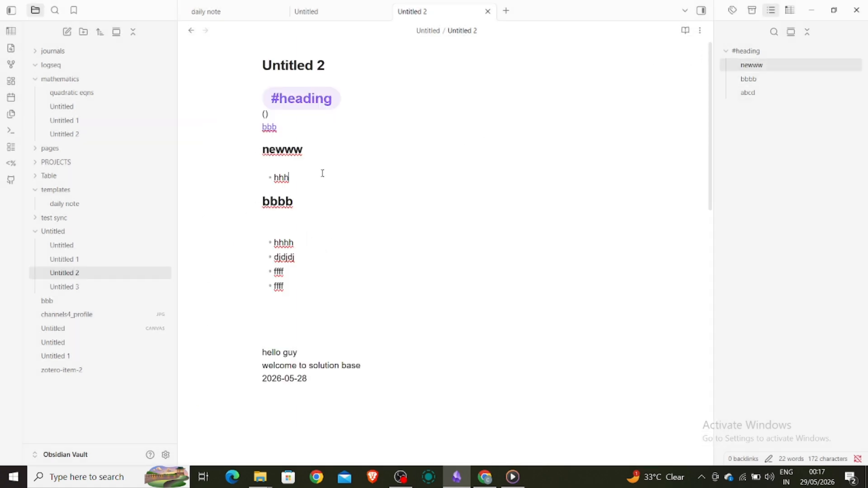
{"action": "key", "text": "Return"}
{"action": "key", "text": "BackSpace"}
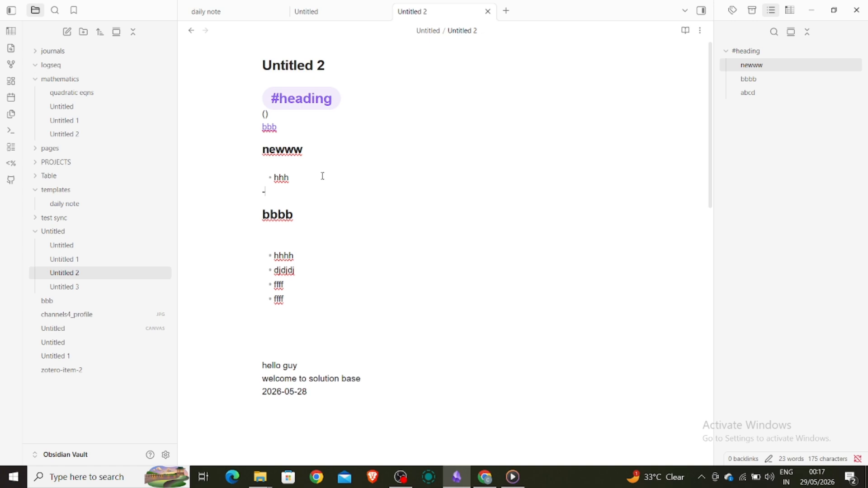
{"action": "key", "text": "Return"}
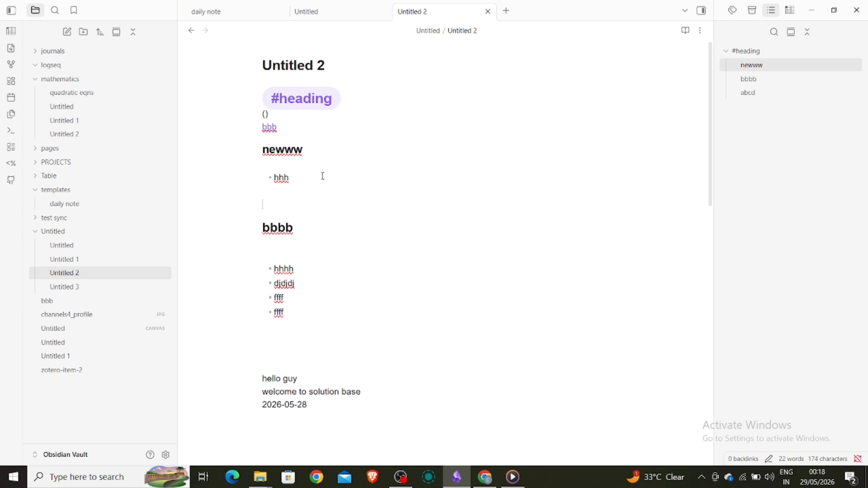
Revisit the headings "bbbb", "newww" and "abcd" through the outline, ending at "newww", and place the cursor on the blank line below "hhh".
{"action": "left_click", "coordinate": [736, 94]}
{"action": "left_click", "coordinate": [747, 79]}
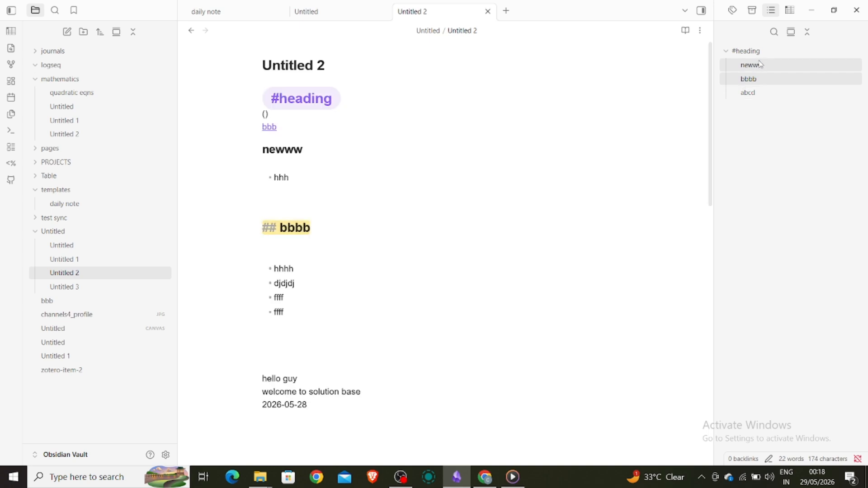
{"action": "left_click", "coordinate": [752, 66]}
{"action": "left_click", "coordinate": [747, 79]}
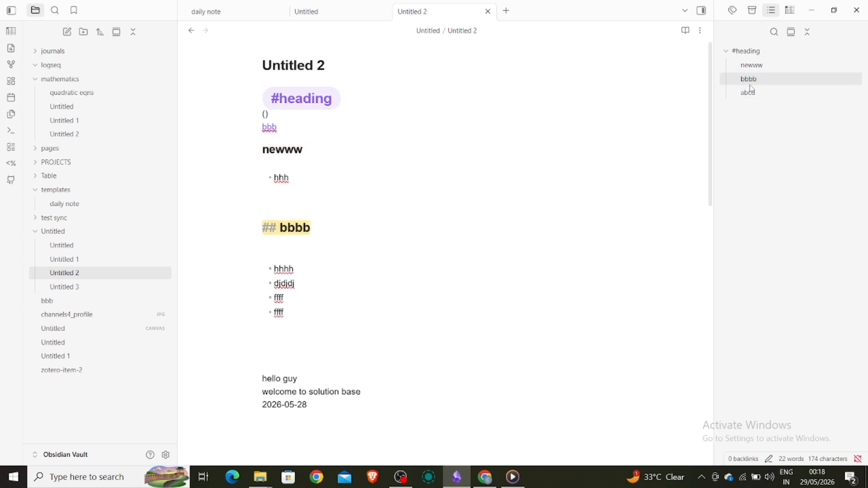
{"action": "left_click", "coordinate": [749, 91]}
{"action": "left_click", "coordinate": [752, 65]}
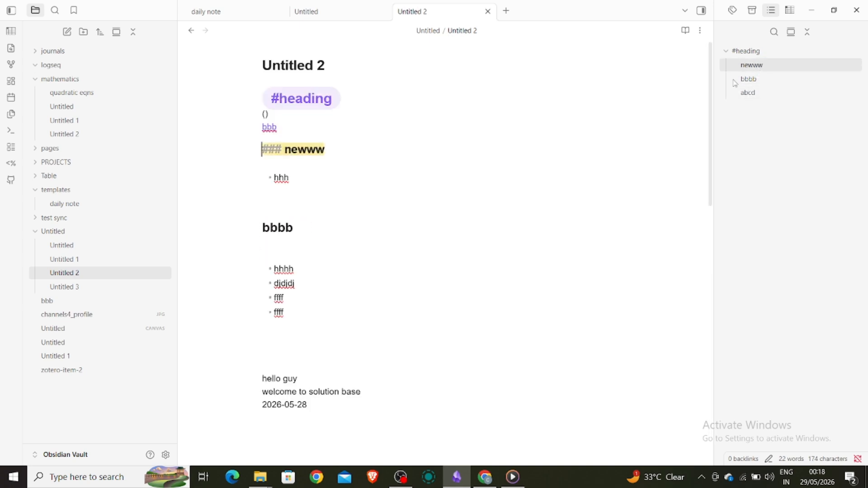
{"action": "left_click", "coordinate": [485, 189]}
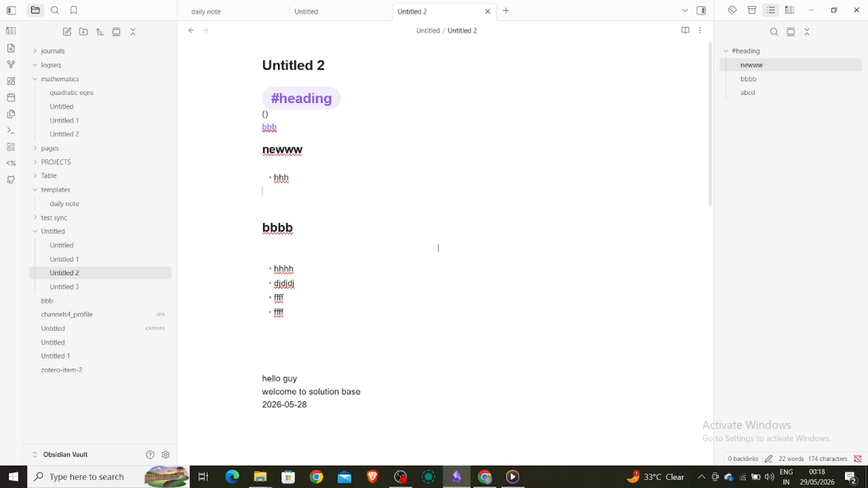